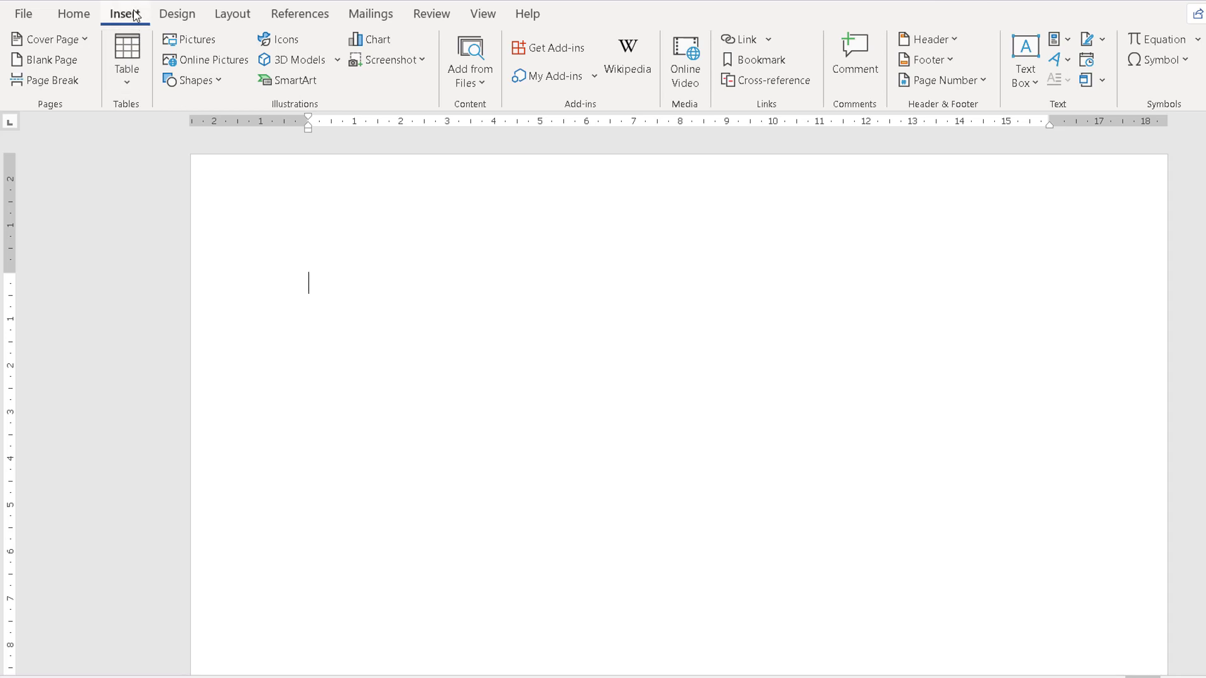
Step: Insert a table with three columns and two rows
left_click(128, 72)
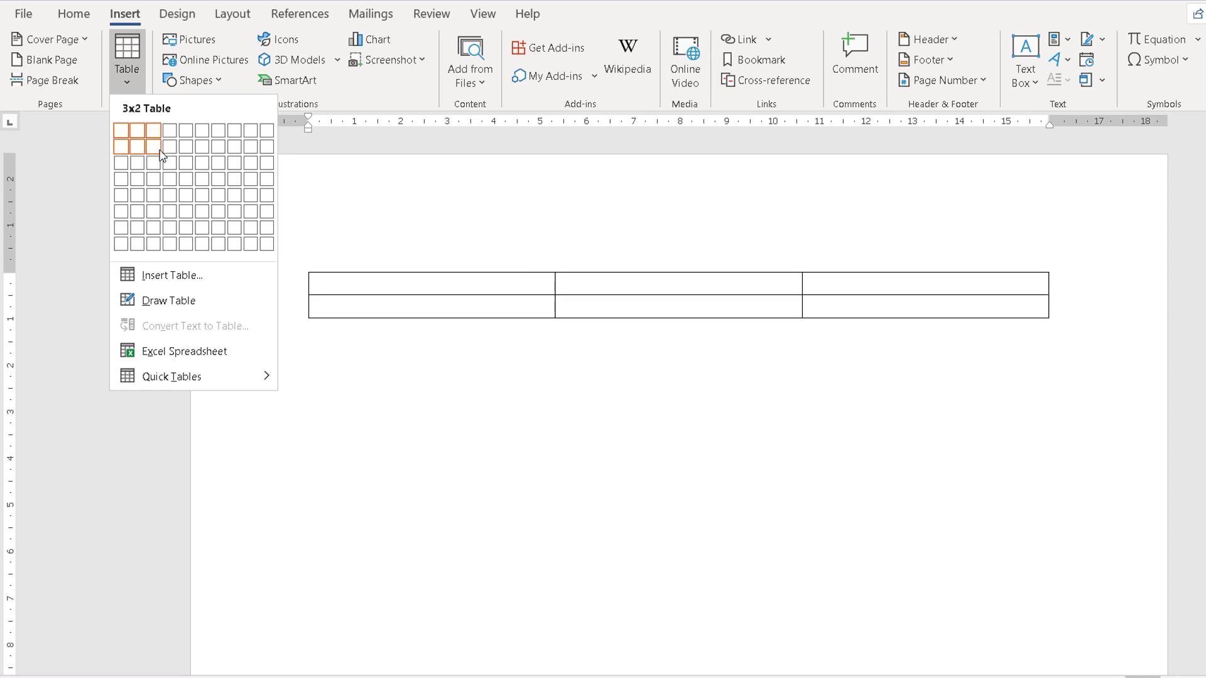
left_click(158, 153)
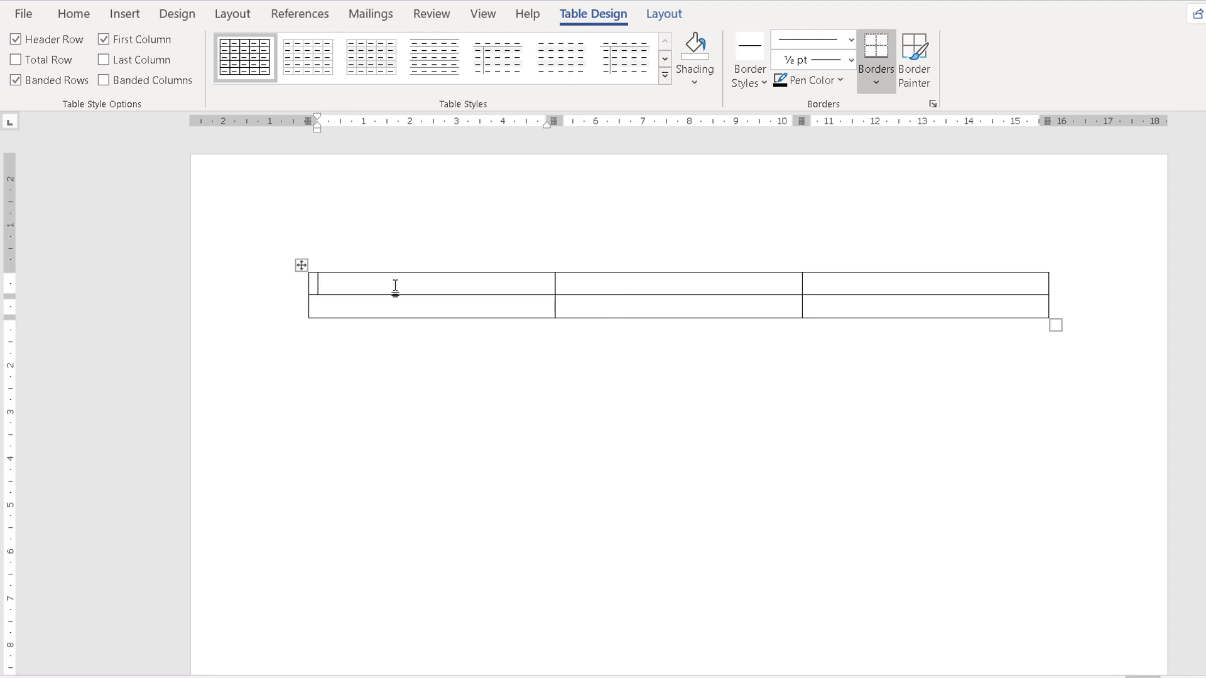
left_click(472, 308)
left_click(628, 305)
left_click(640, 279)
left_click(832, 284)
left_click(827, 307)
left_click(730, 305)
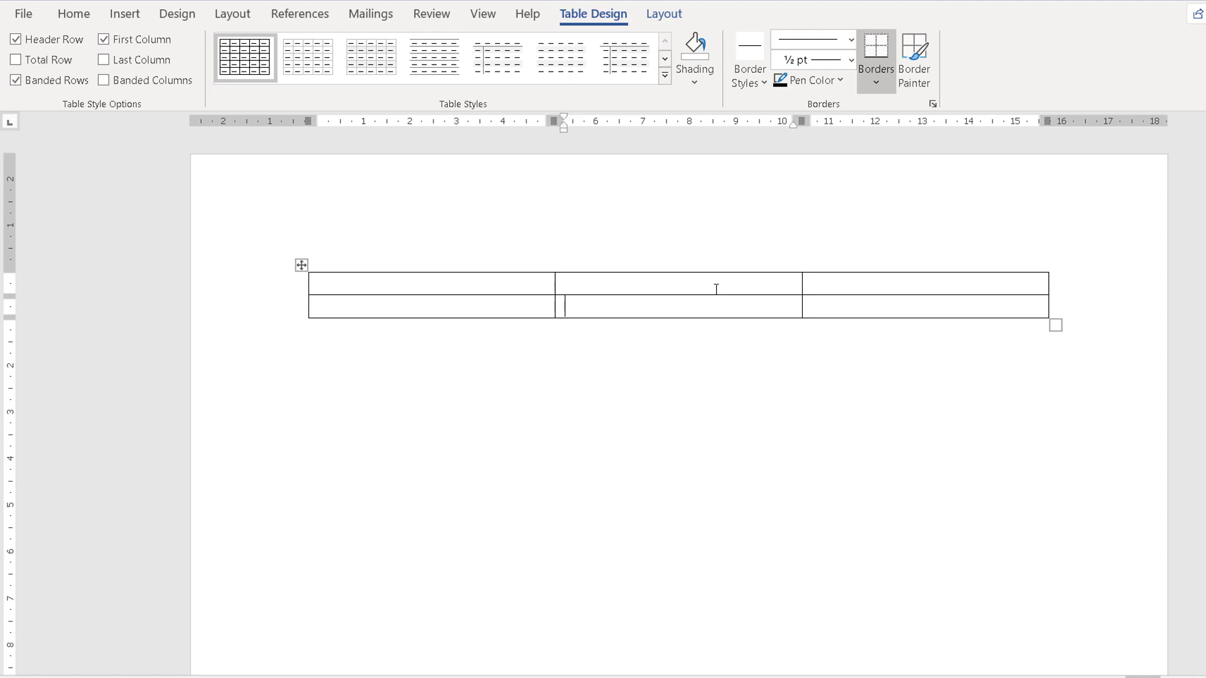
Step: Fill the table's header row with the headings Name, Dept and Ext No
left_click(519, 277)
type("Name")
key("Tab")
type("Dept")
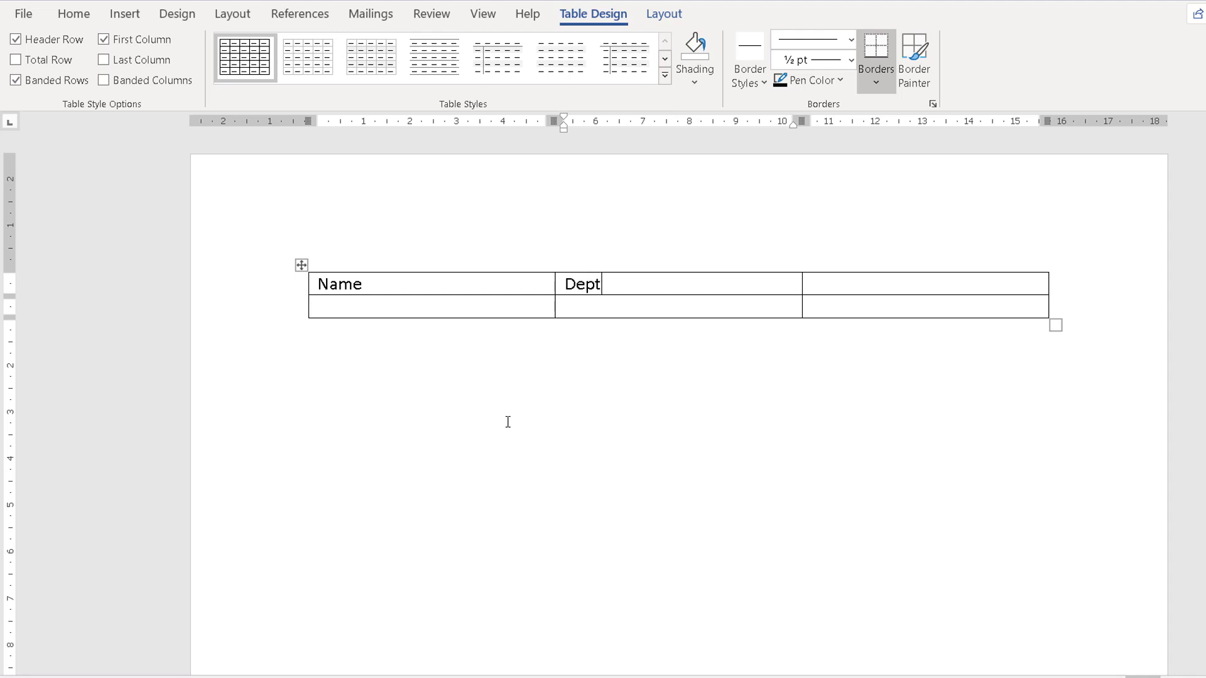
key("Tab")
type("Ext No")
Step: Fill the second row with the first employee's name, the department Sales and the extension number
key("Tab")
type("Mark")
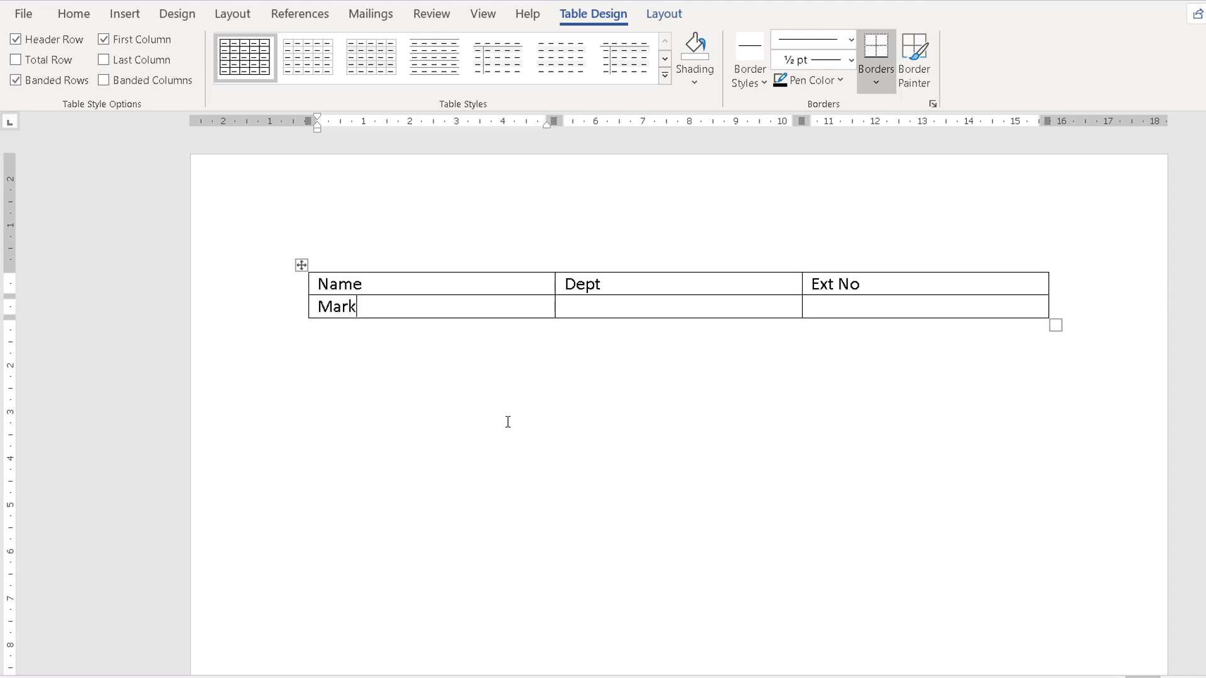
key("Tab")
type("Sales")
key("Tab")
type("123")
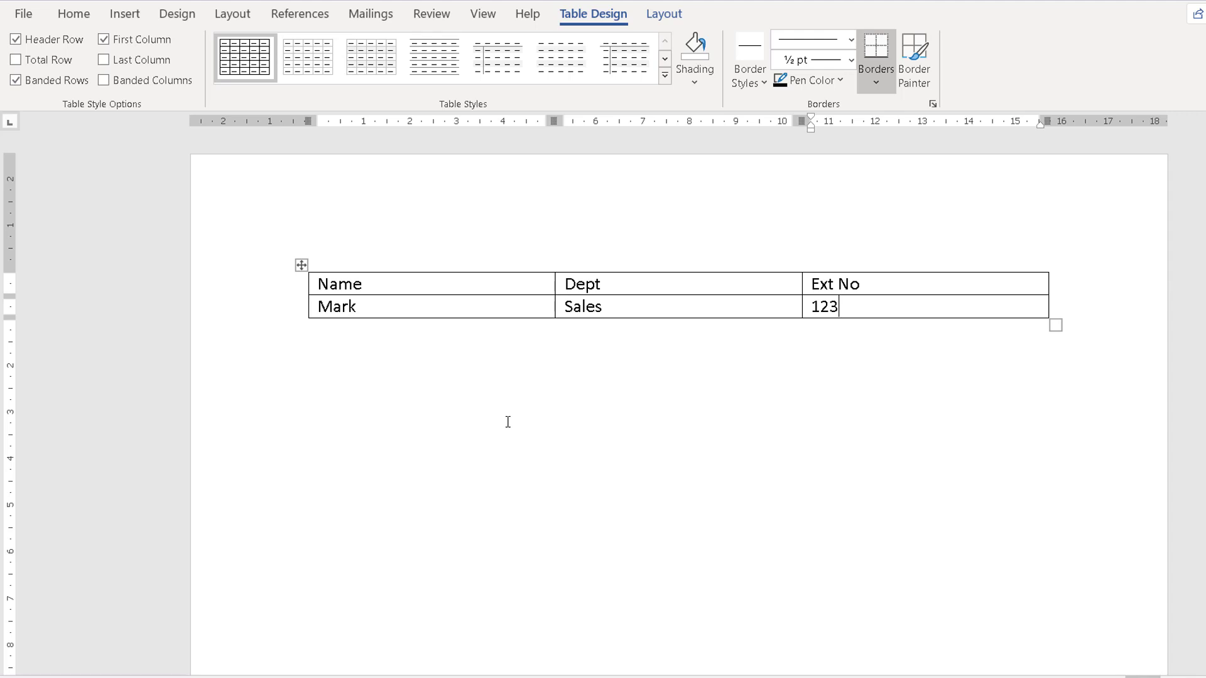
Step: Add a third row and enter the second employee's name, the department Admin and the extension number
key("Tab")
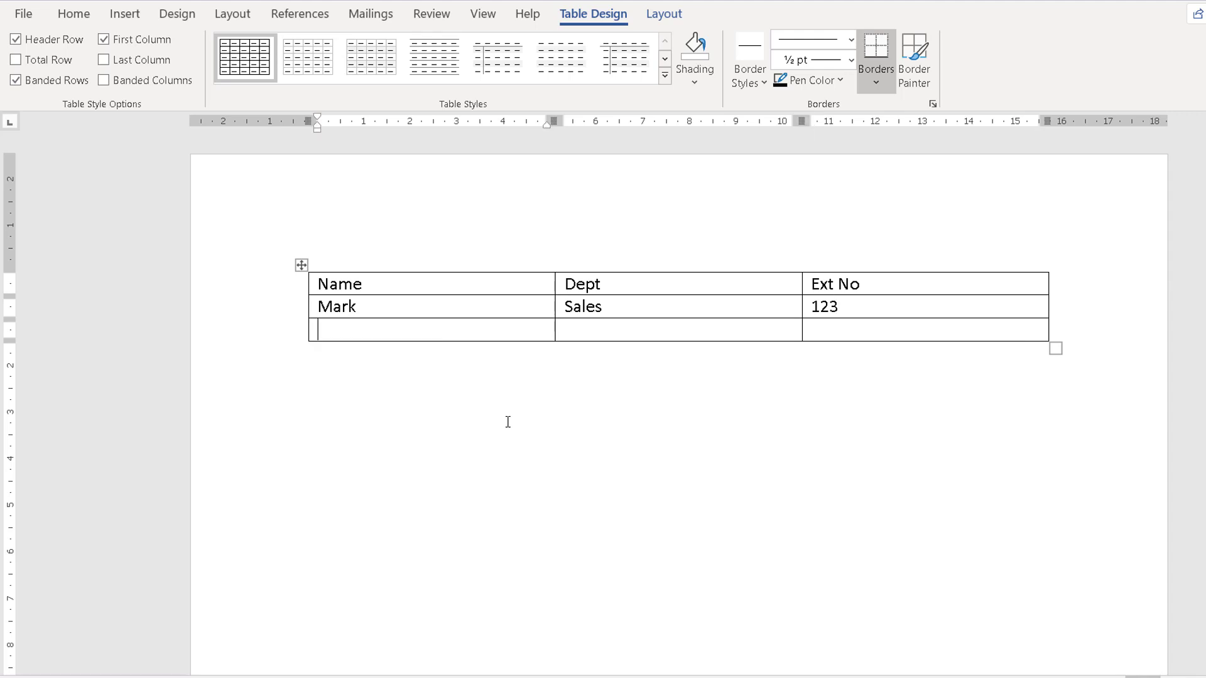
type("Emily")
key("Tab")
type("Adm")
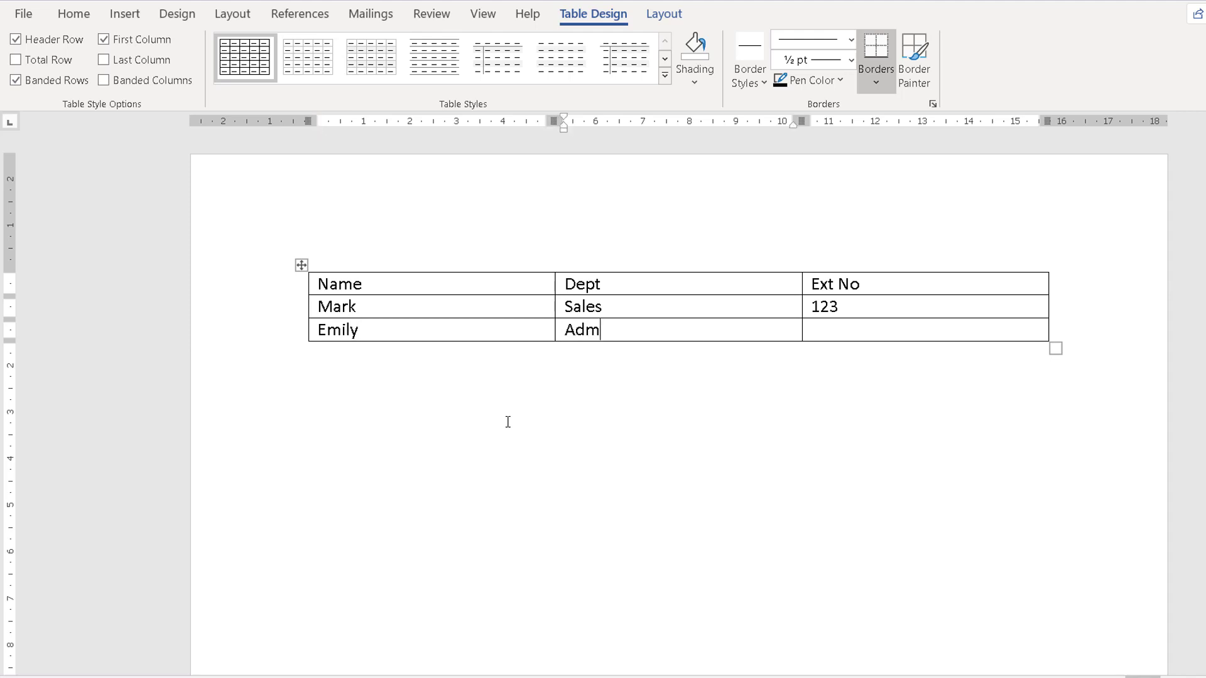
type("in")
key("Tab")
type("234")
Step: Add a row with the third employee's name, department Sales and extension number, followed by an empty row
key("Tab")
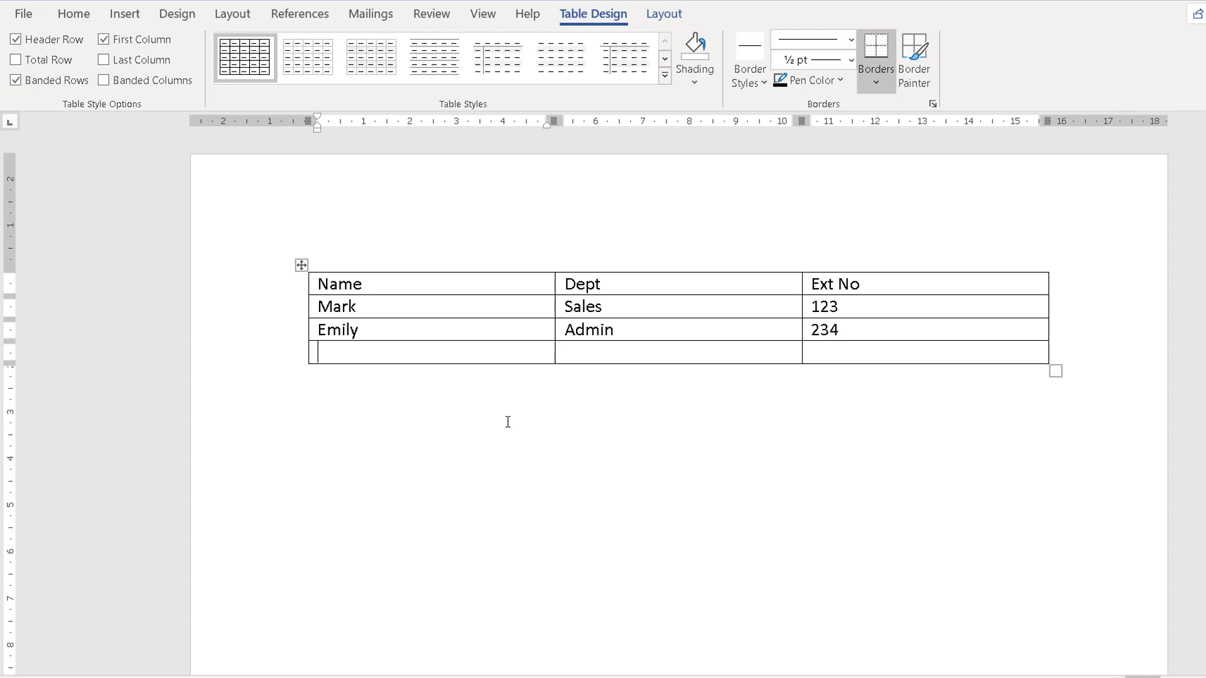
type("Jack")
key("Tab")
type("Sales")
key("Tab")
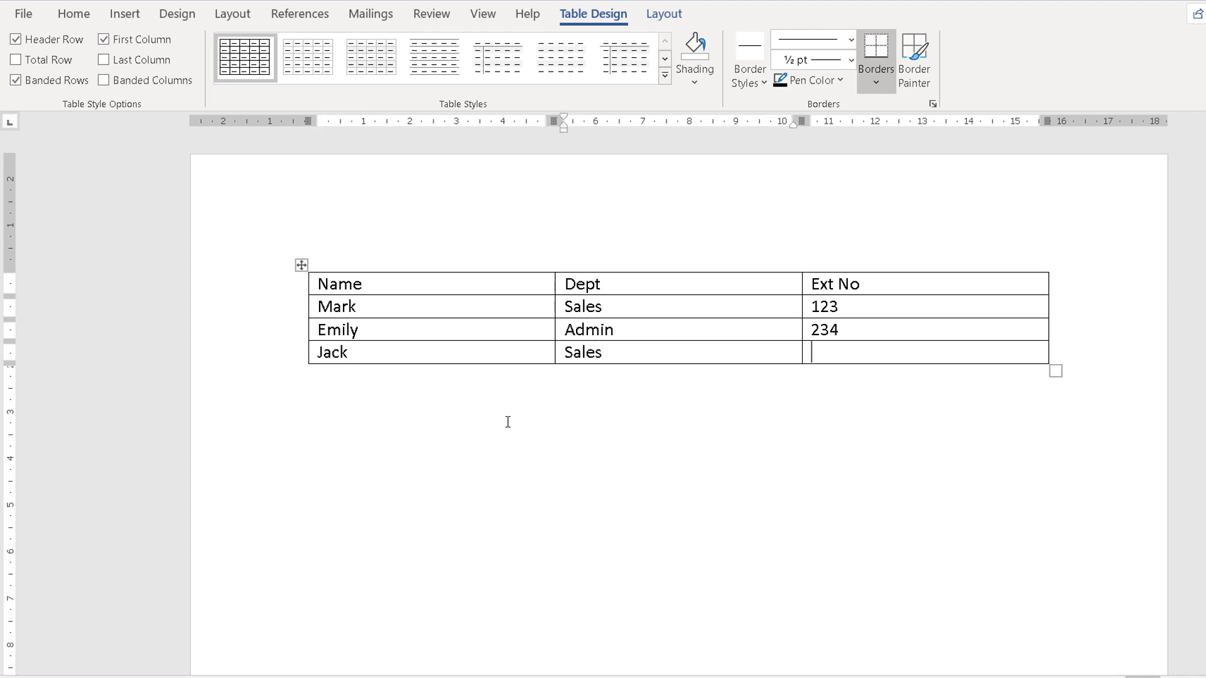
type("345")
key("Tab")
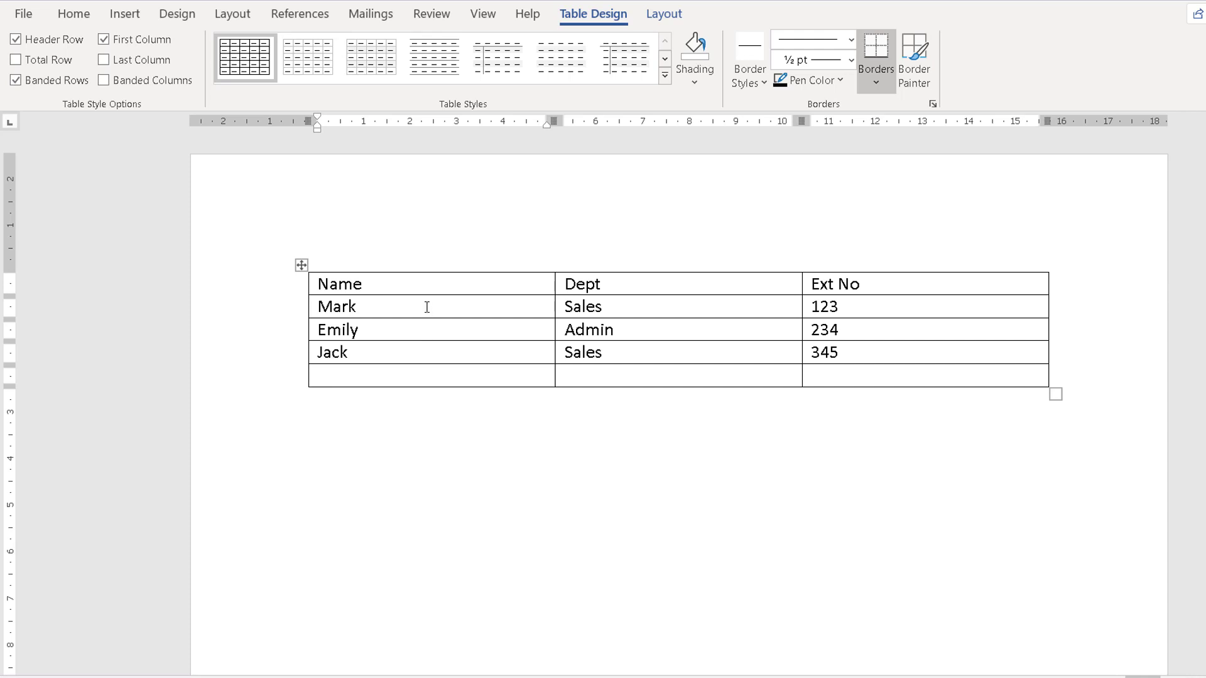
left_click(501, 309)
left_click(626, 314)
left_click(443, 308)
left_click(395, 333)
left_click(393, 352)
left_click(398, 326)
Step: Insert an empty column to the left of the Name column
left_click(403, 309)
left_click(660, 19)
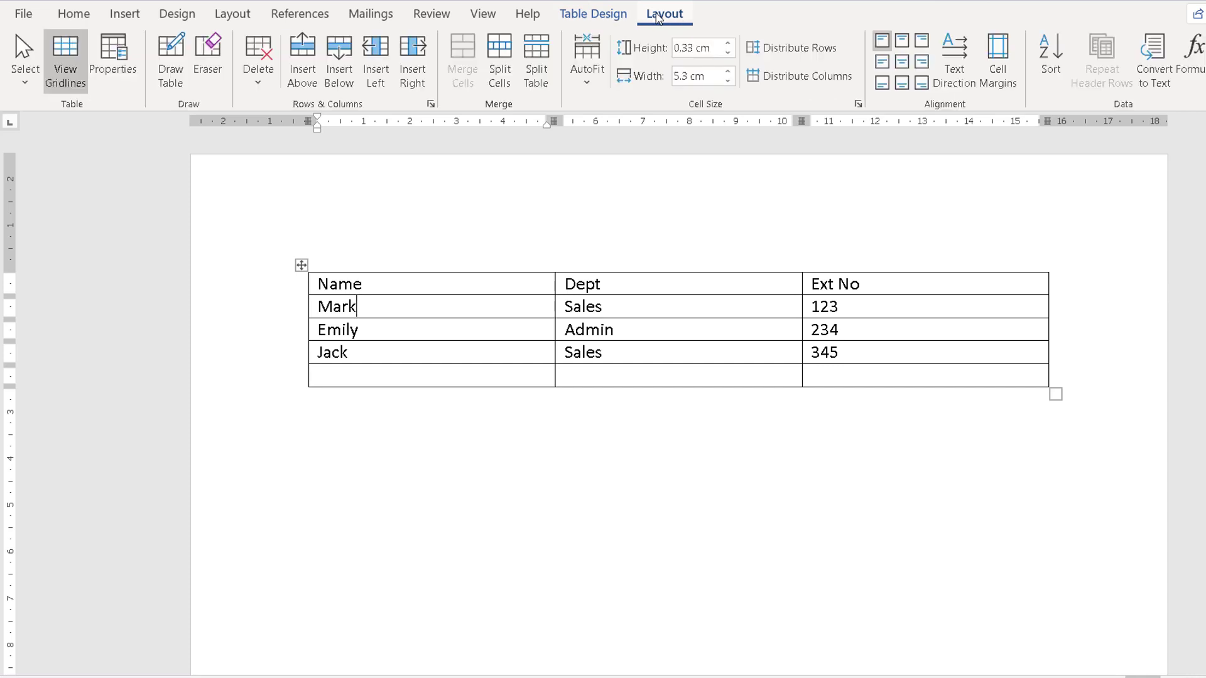
left_click(602, 17)
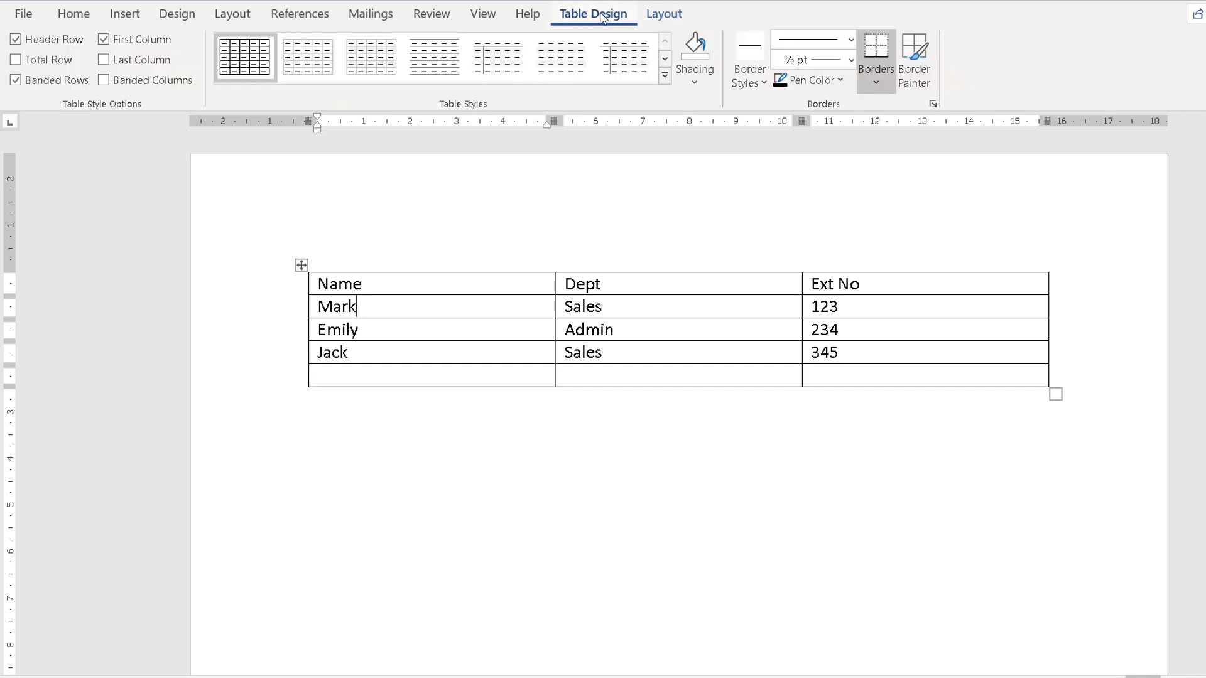
left_click(665, 15)
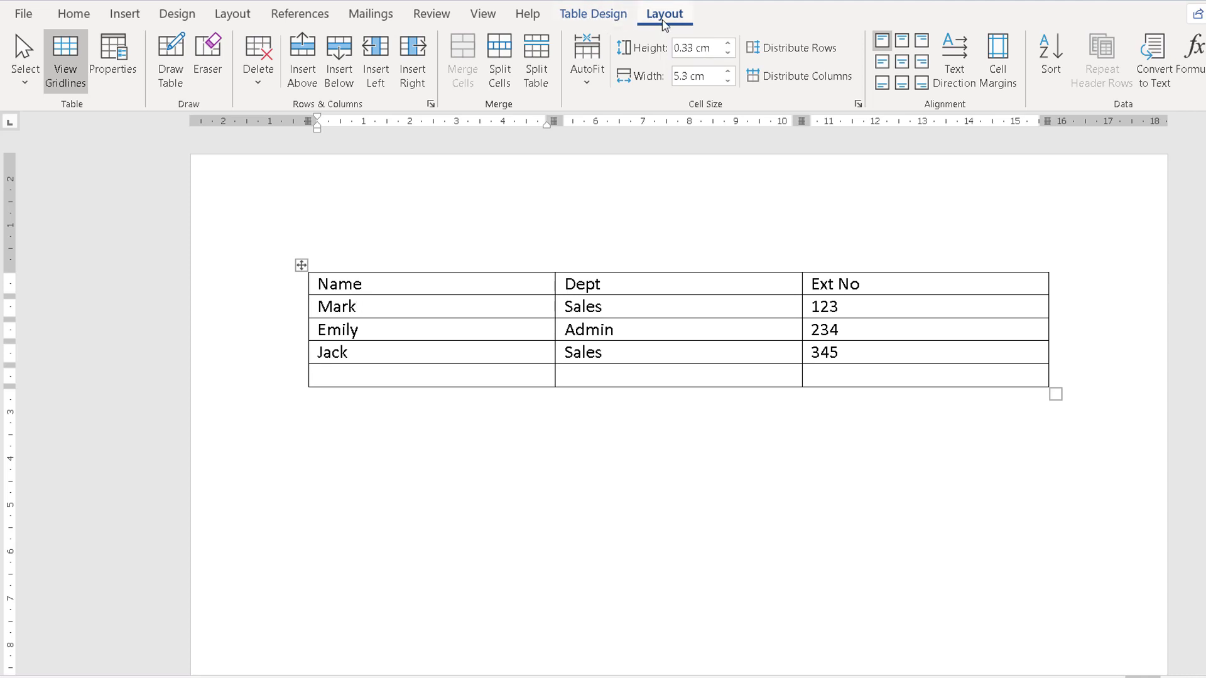
left_click(595, 23)
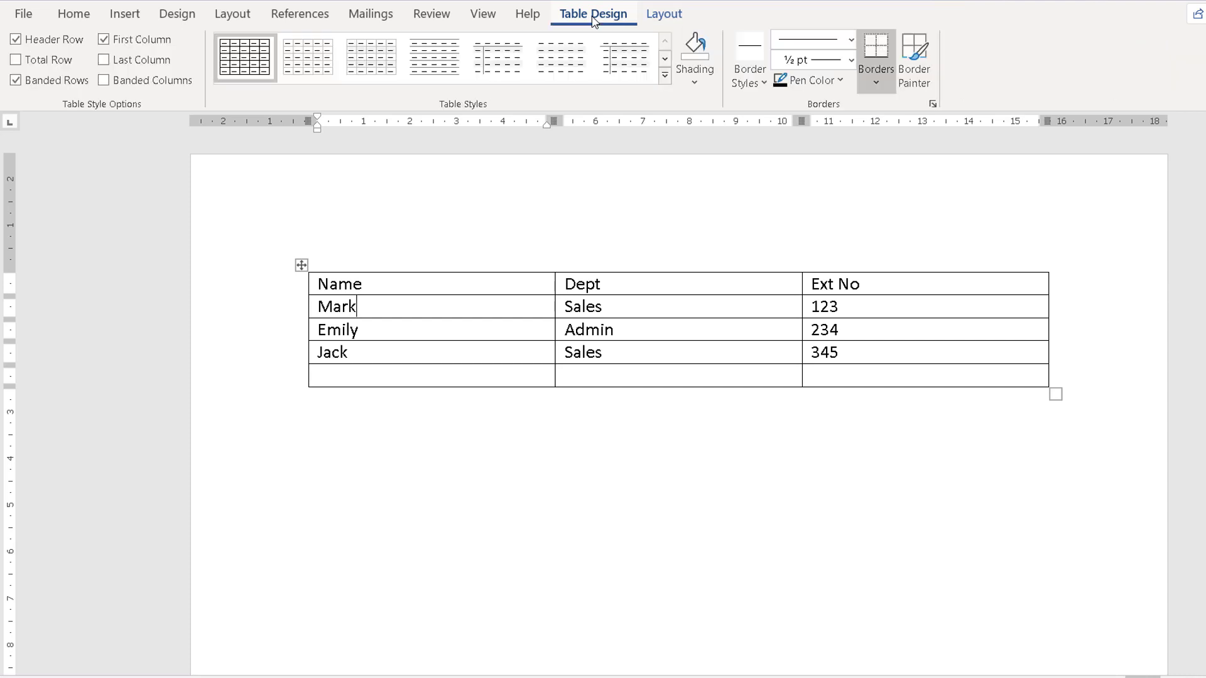
left_click(651, 21)
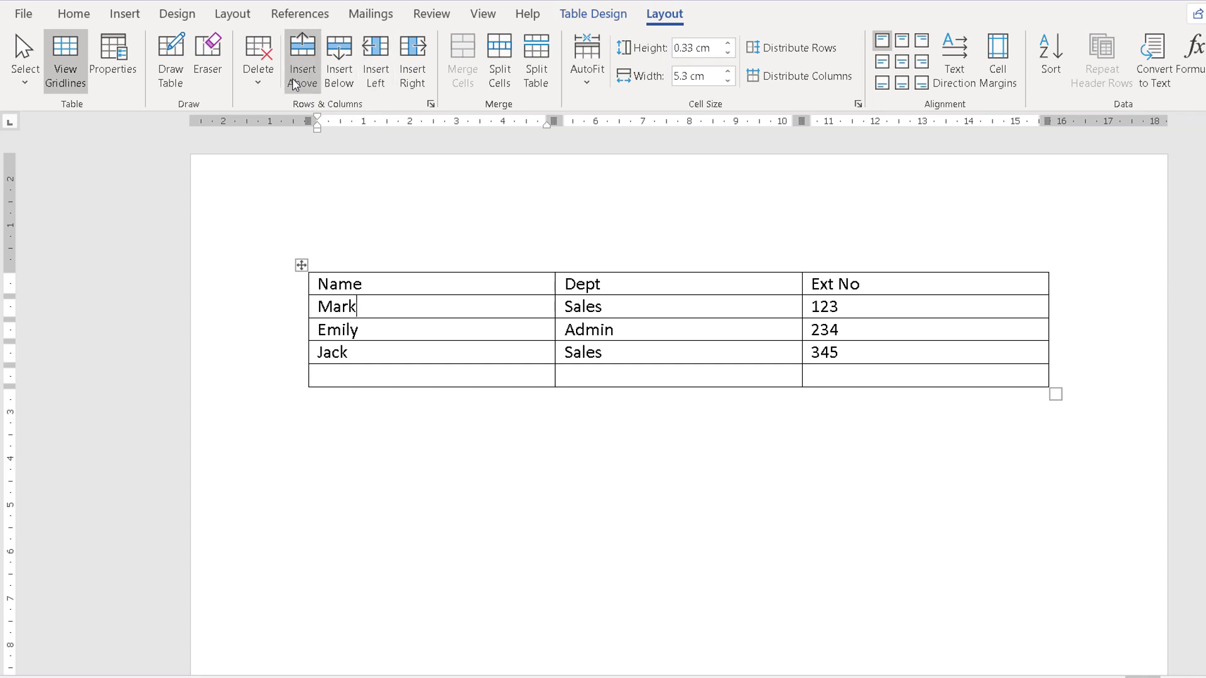
left_click(377, 60)
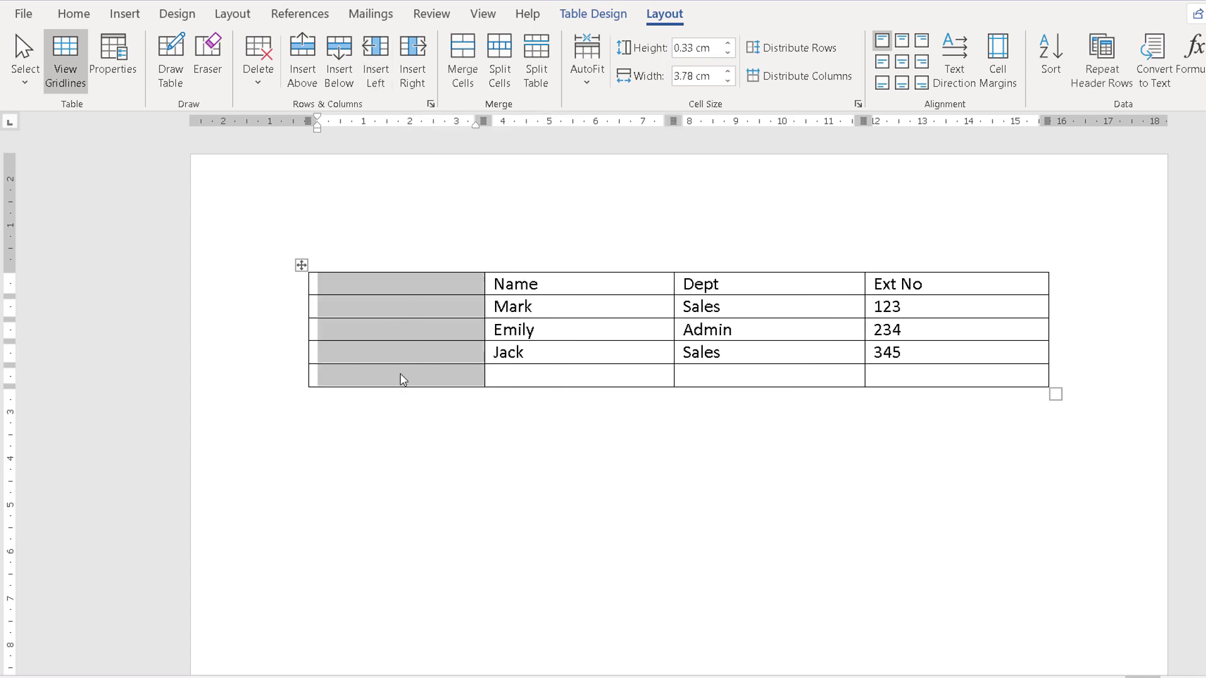
left_click(412, 315)
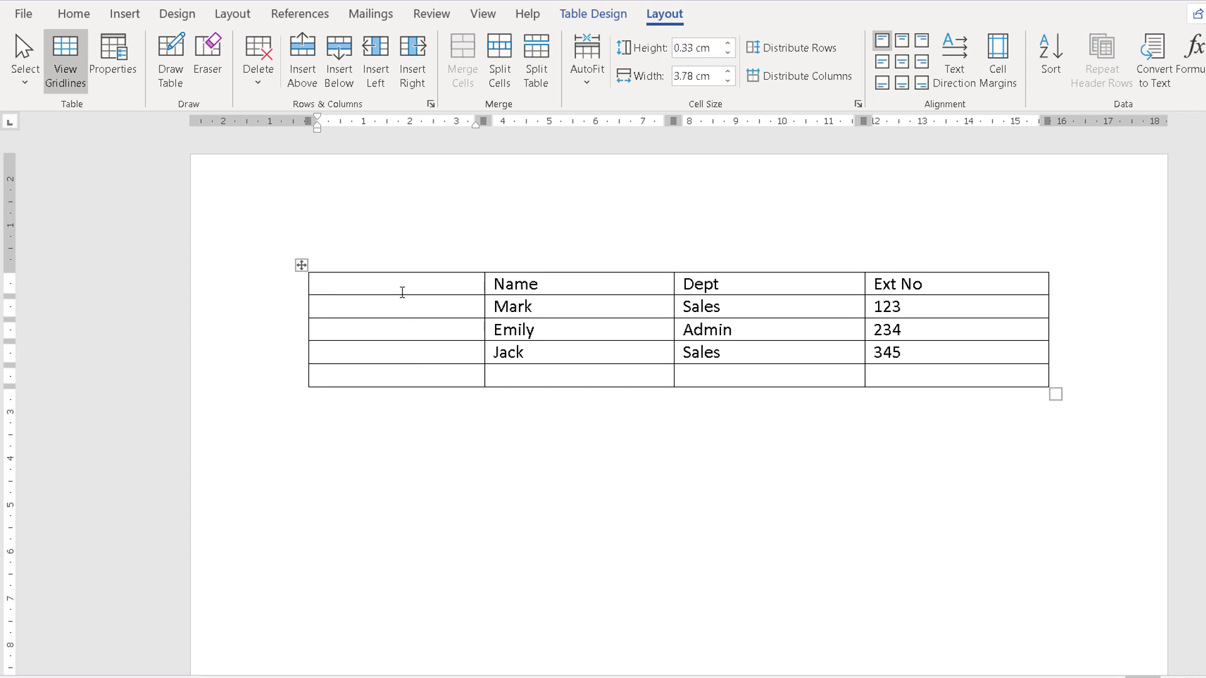
Step: Insert an empty column to the right of the Dept column
left_click(762, 315)
left_click_drag(763, 283, 762, 350)
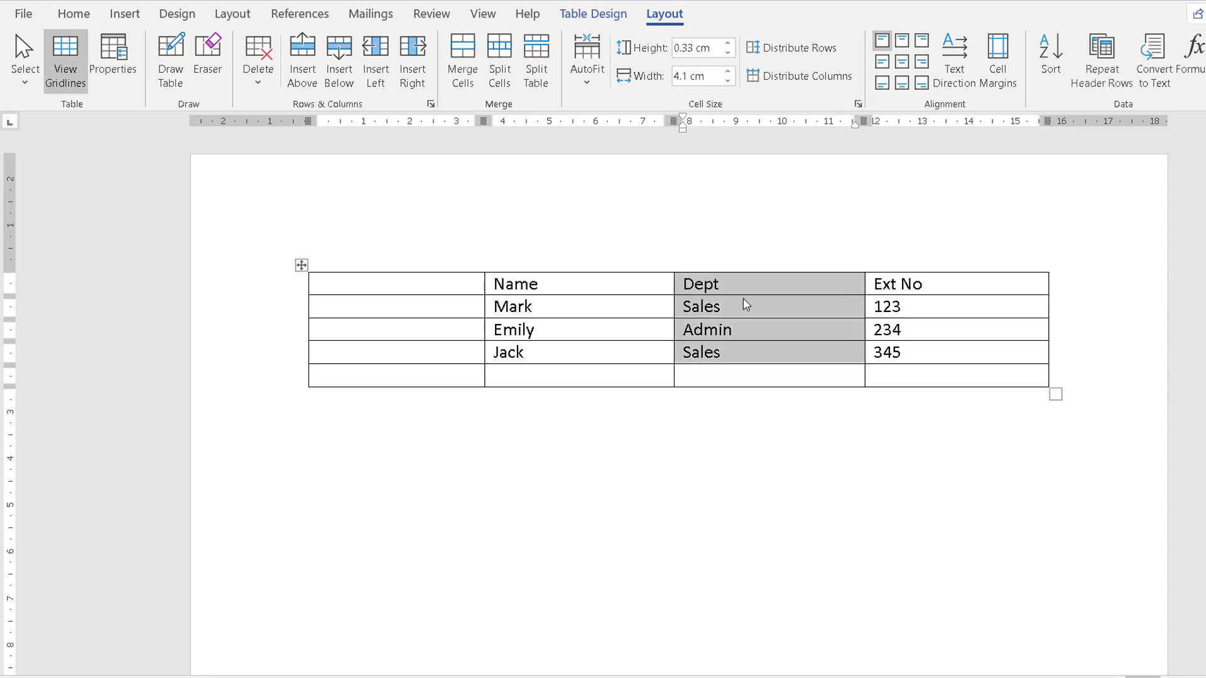
left_click(744, 300)
left_click(748, 328)
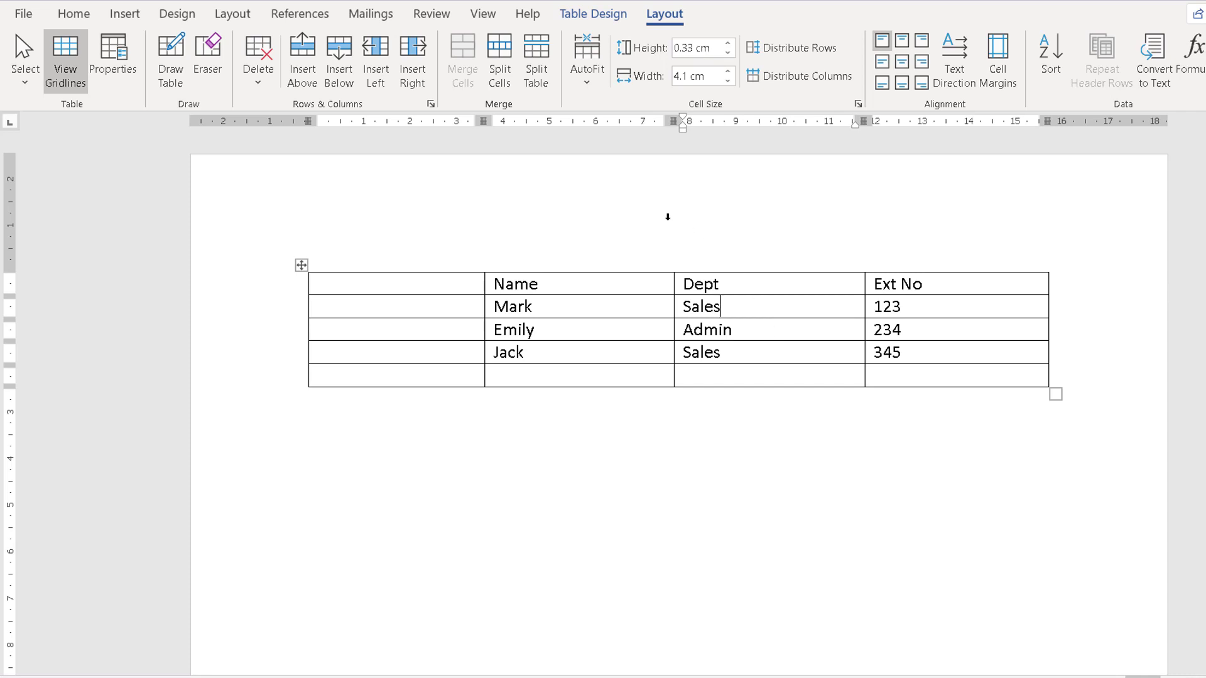
left_click(412, 61)
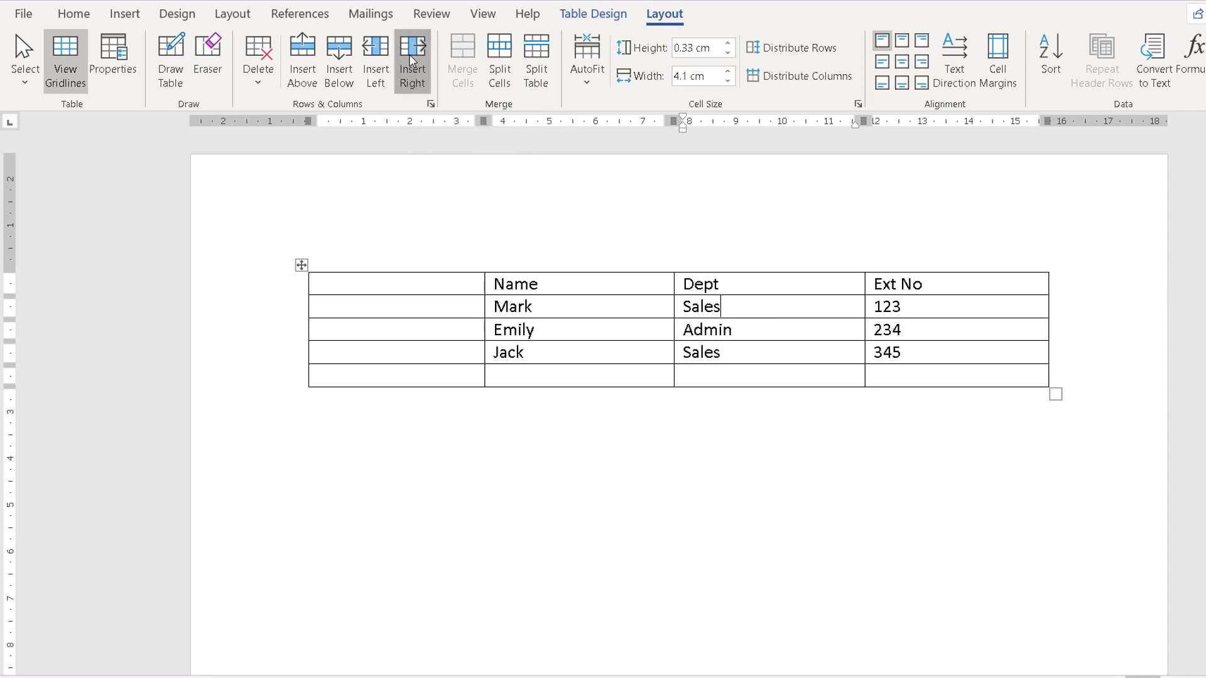
left_click(797, 332)
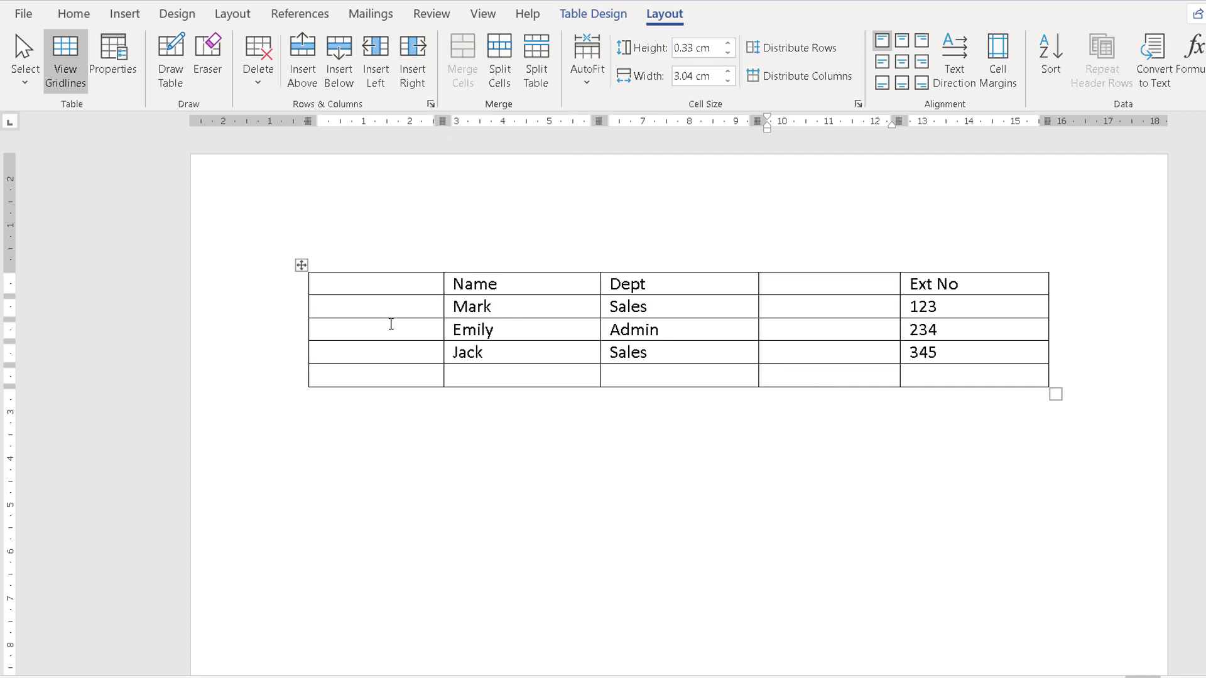
Step: Delete the empty column before the Name column
left_click(373, 306)
left_click(384, 330)
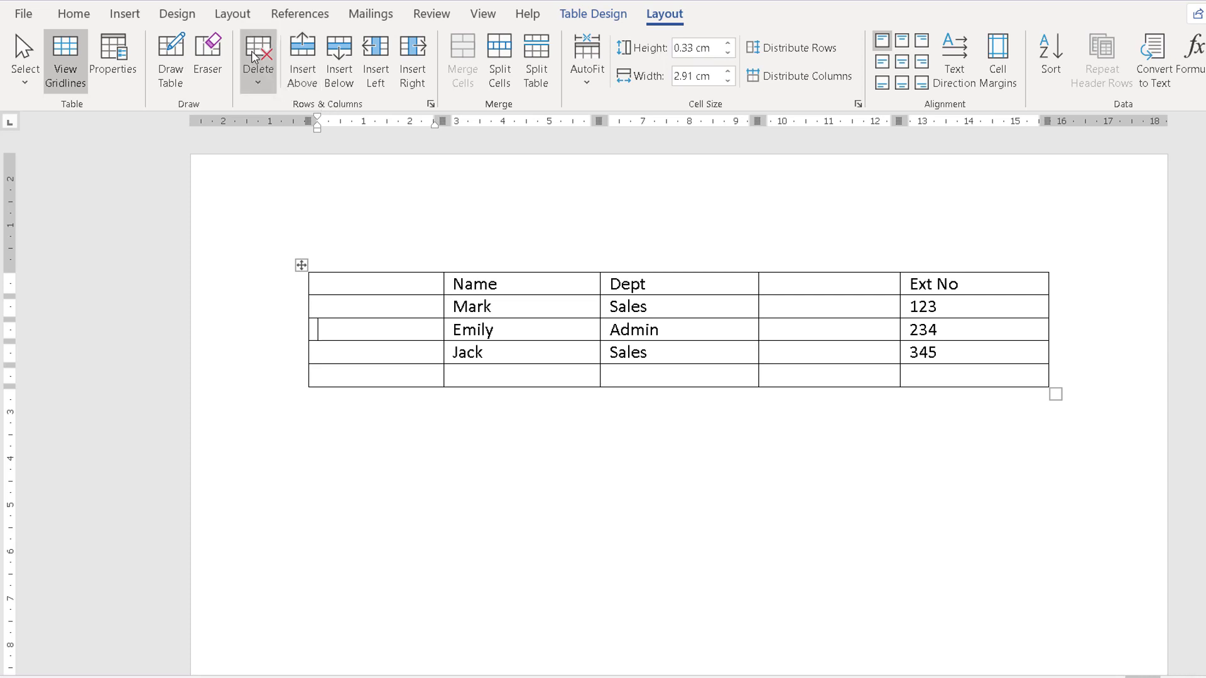
left_click(251, 76)
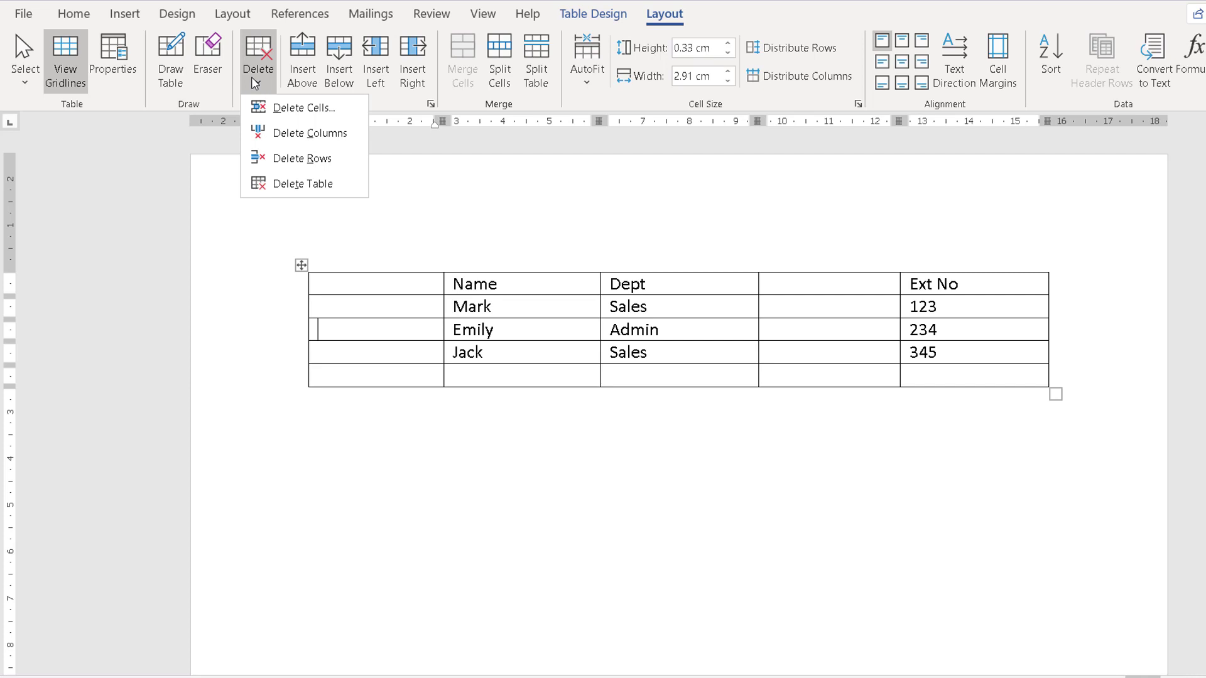
left_click(278, 136)
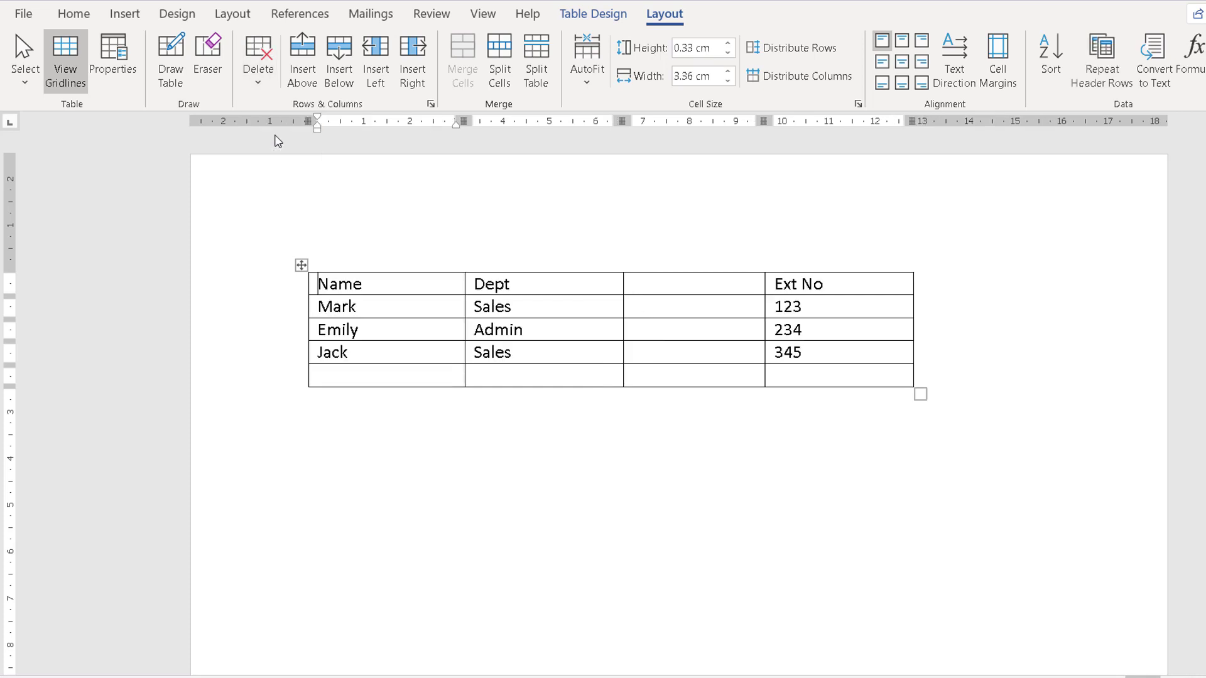
Step: Delete the empty column between the Dept and Ext No columns
left_click(665, 308)
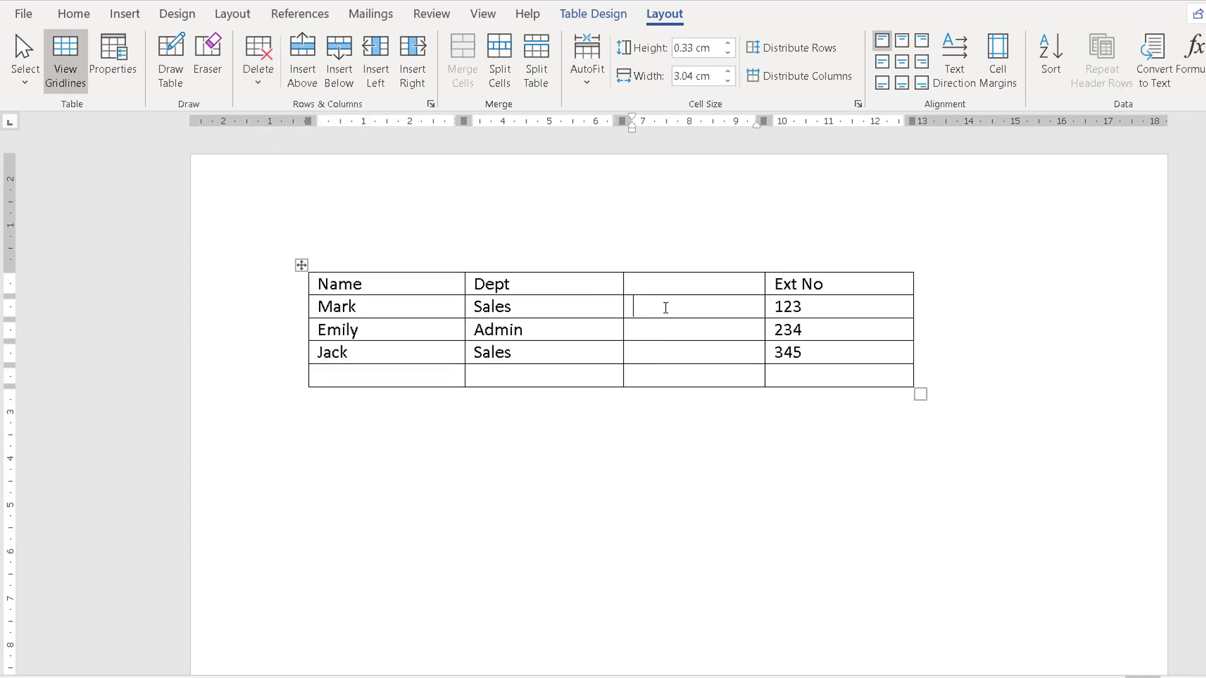
left_click(275, 89)
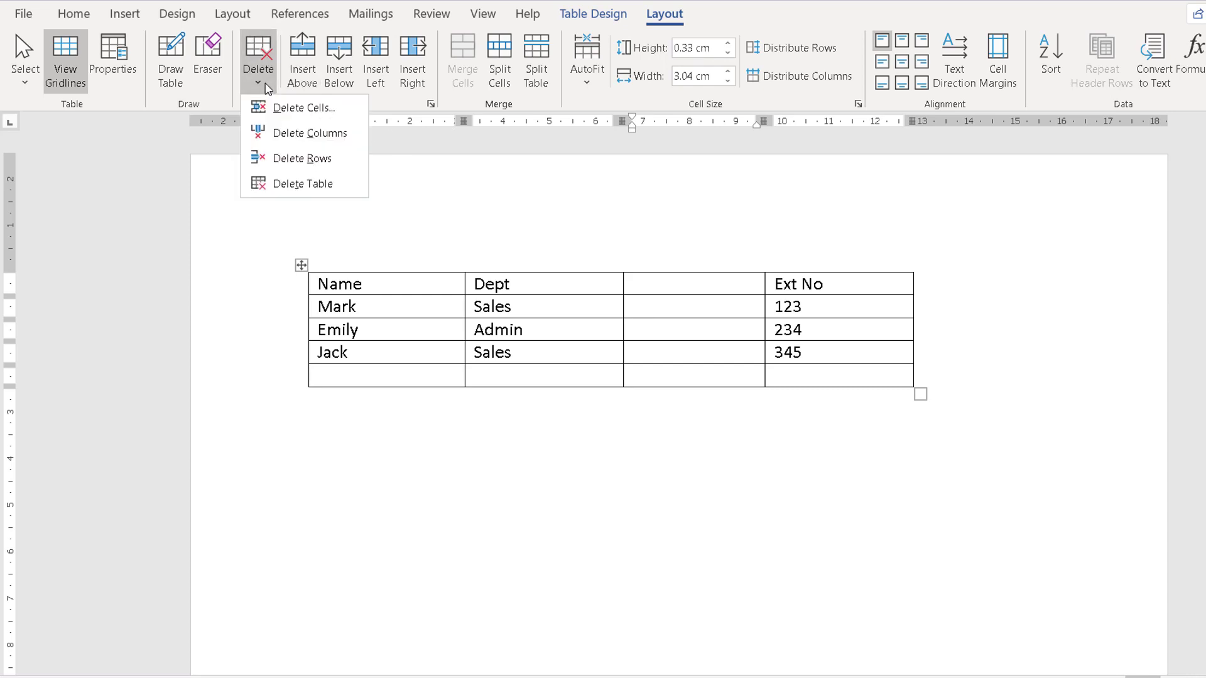
left_click(281, 137)
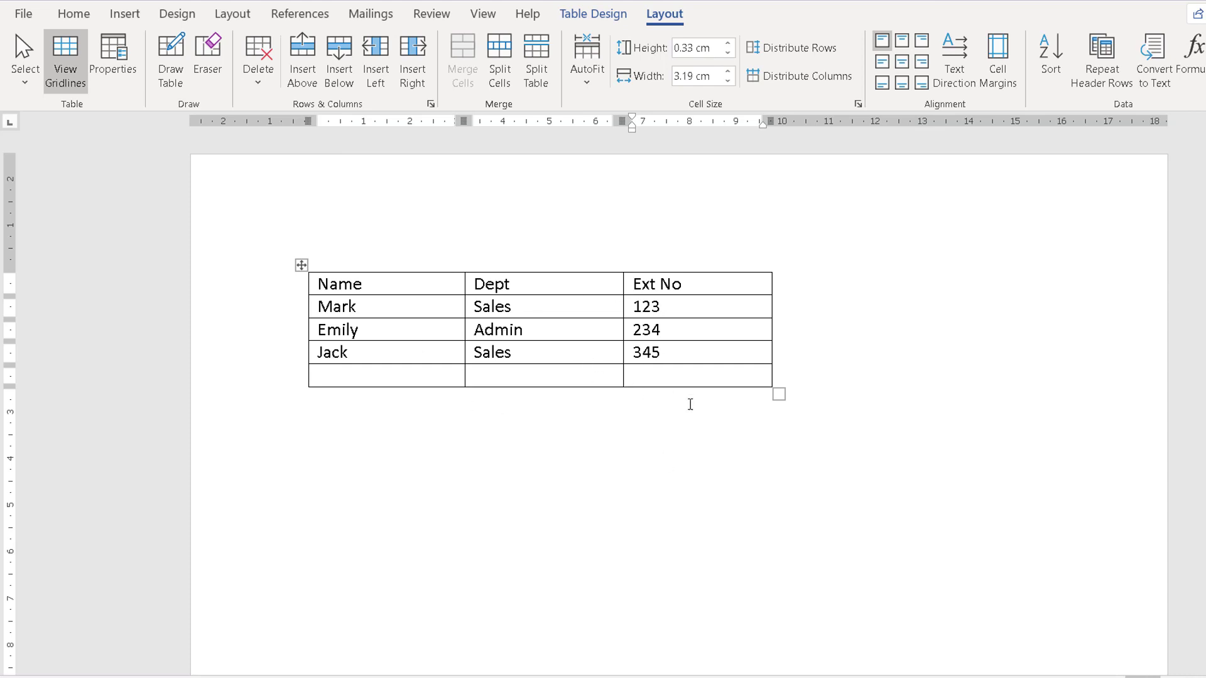
Step: Enlarge the whole table slightly in width and height from its lower outer corner
left_click_drag(772, 387, 820, 411)
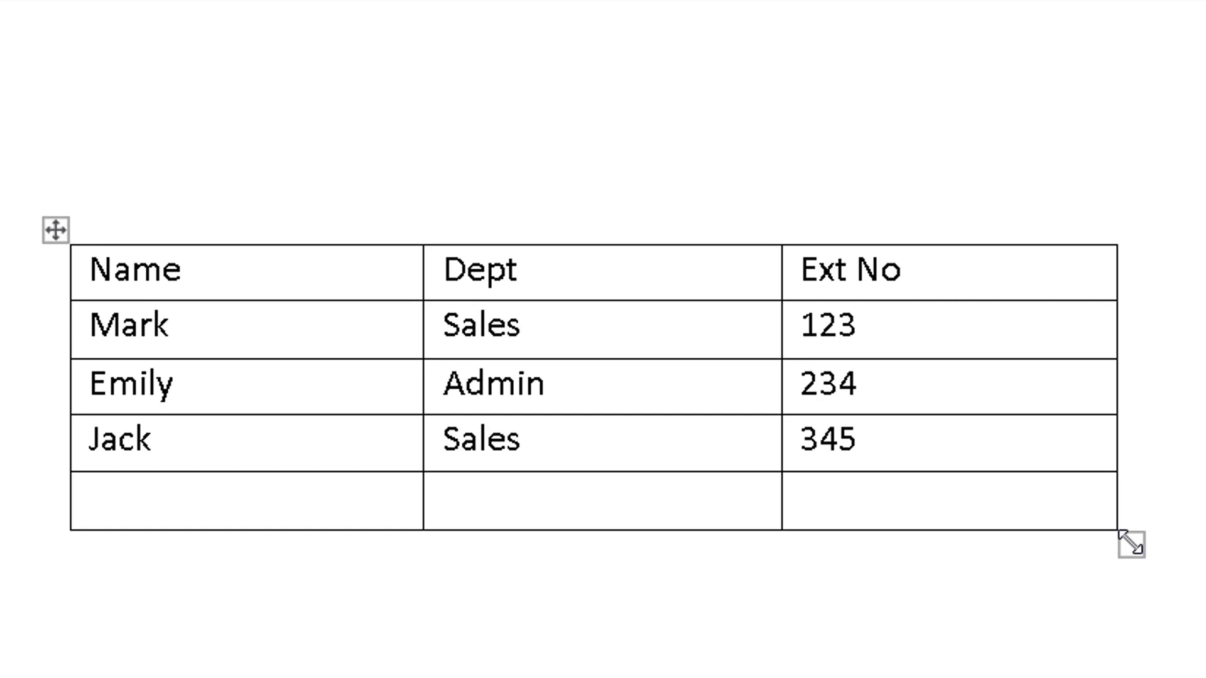
left_click(1036, 456)
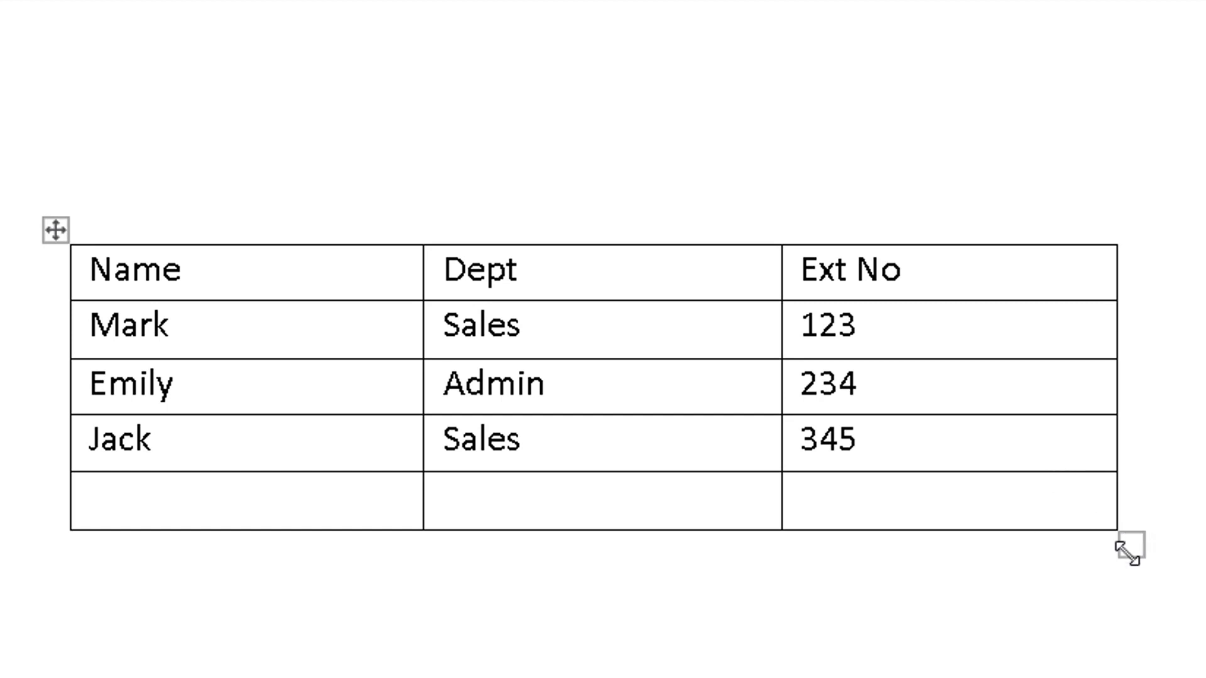
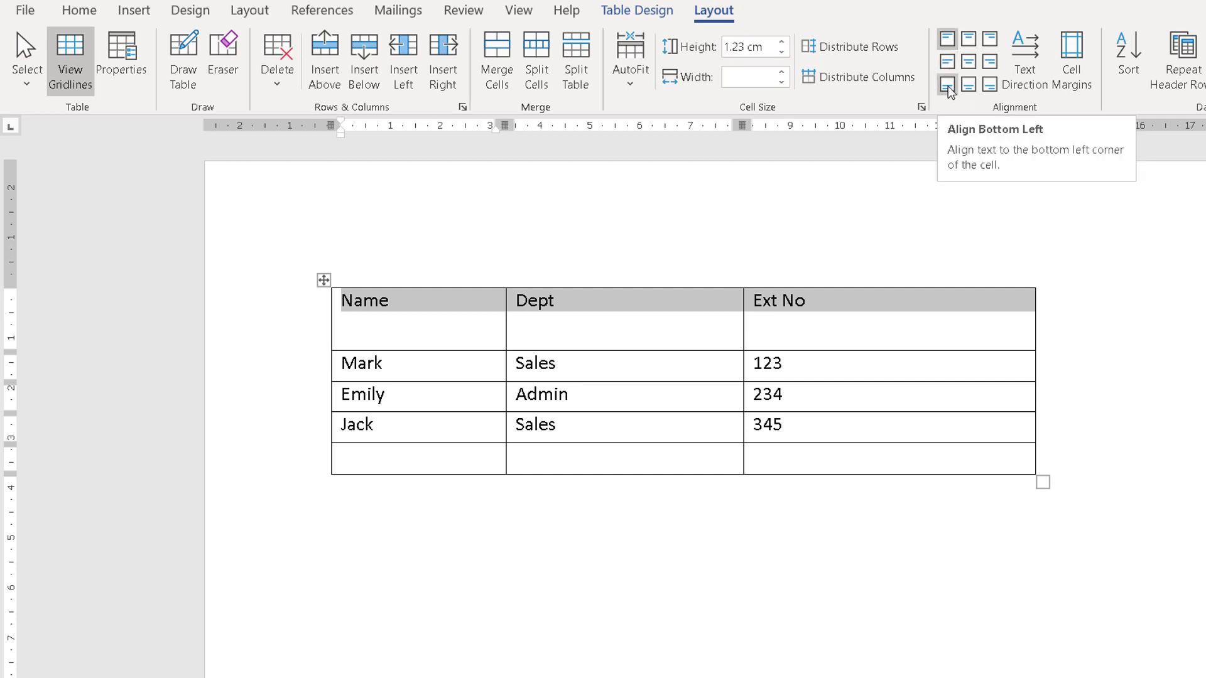
Step: Try bottom-left, bottom-right and top-right alignment on the header row text, ending with it centred horizontally and vertically in its cells
left_click(948, 86)
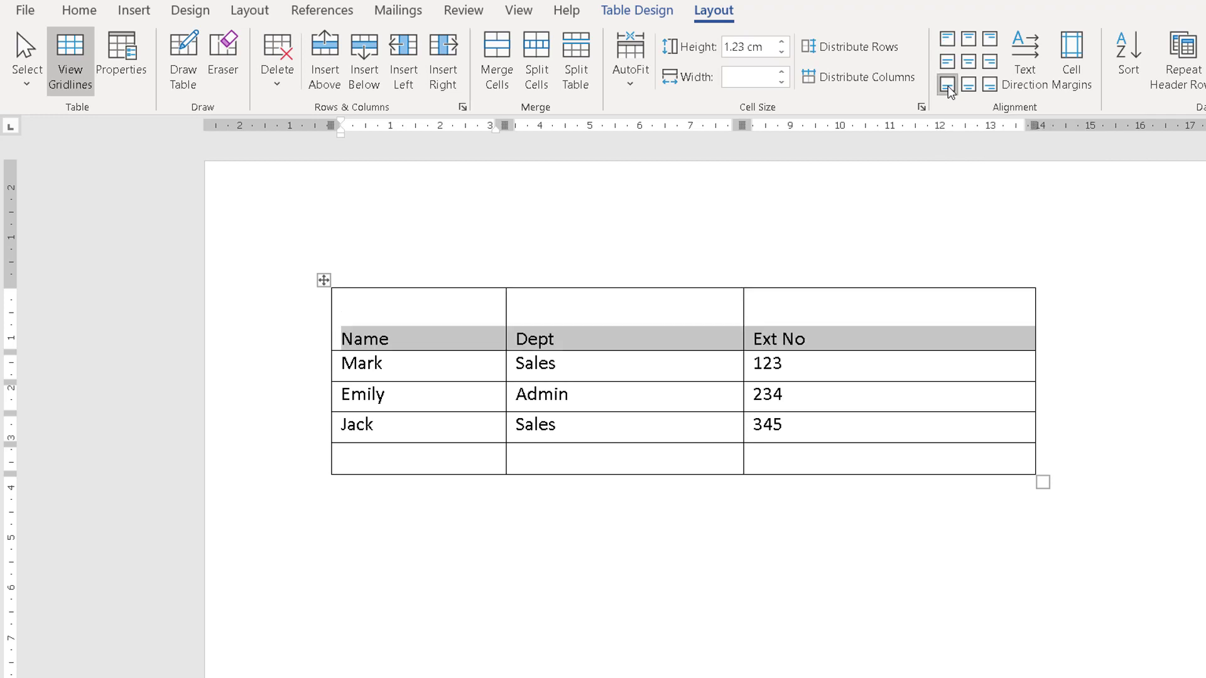
left_click(989, 86)
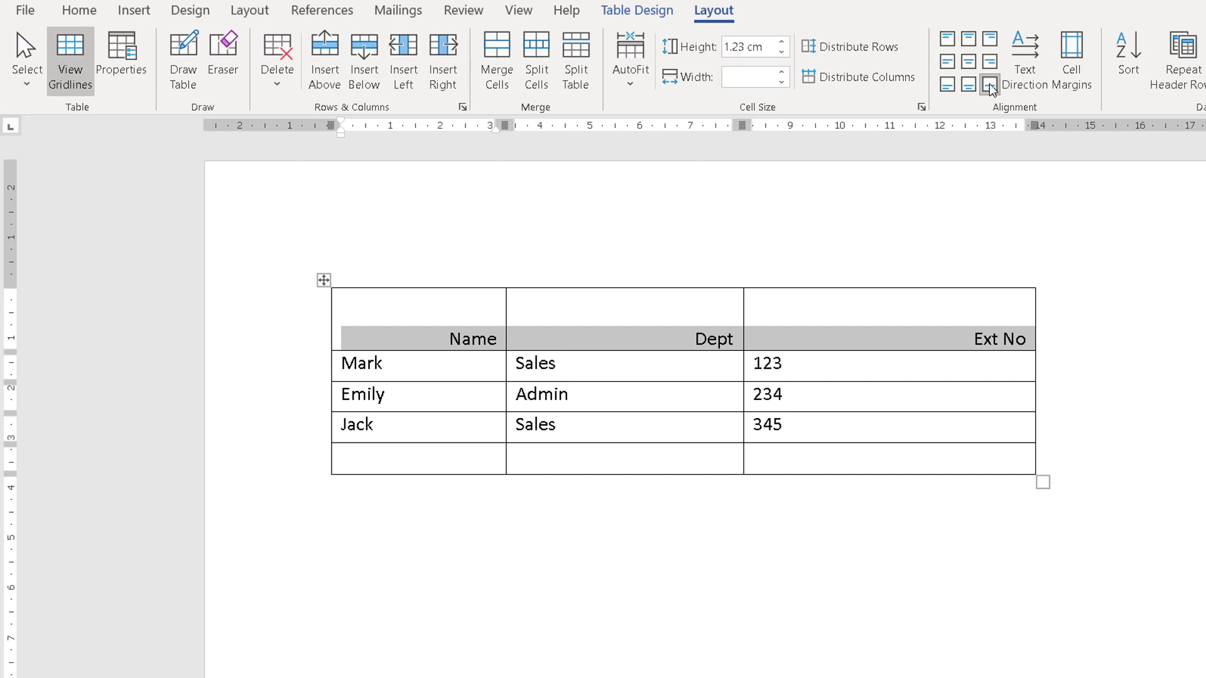
left_click(990, 43)
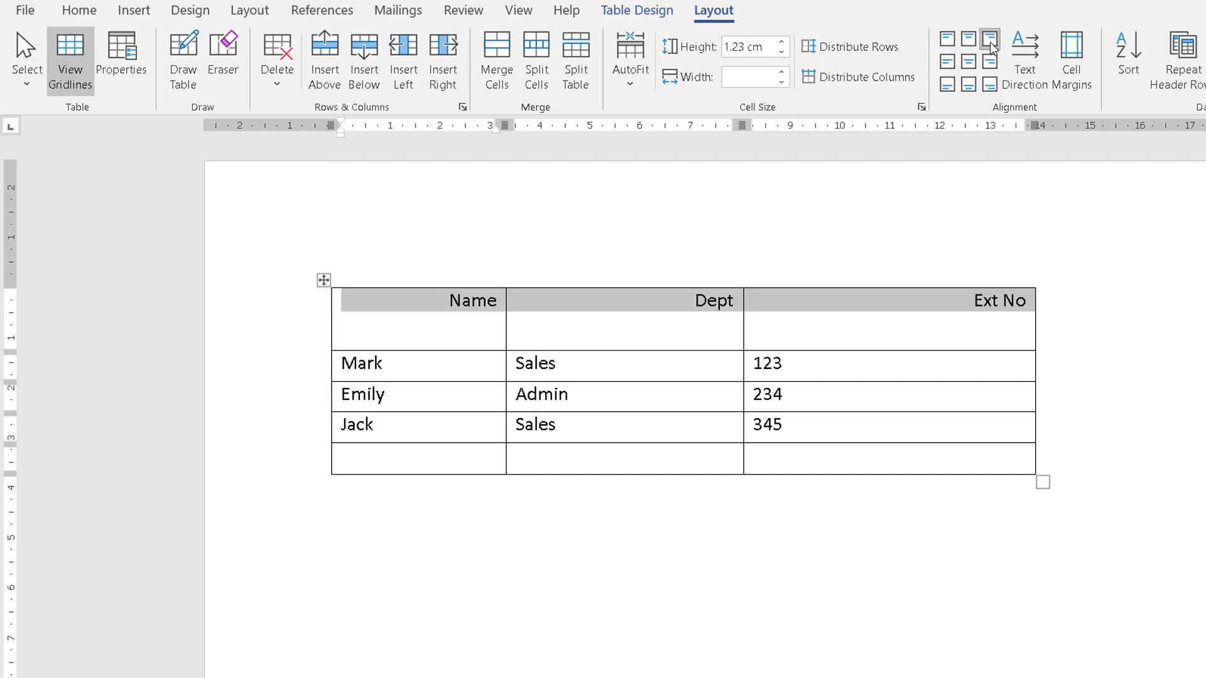
left_click(971, 69)
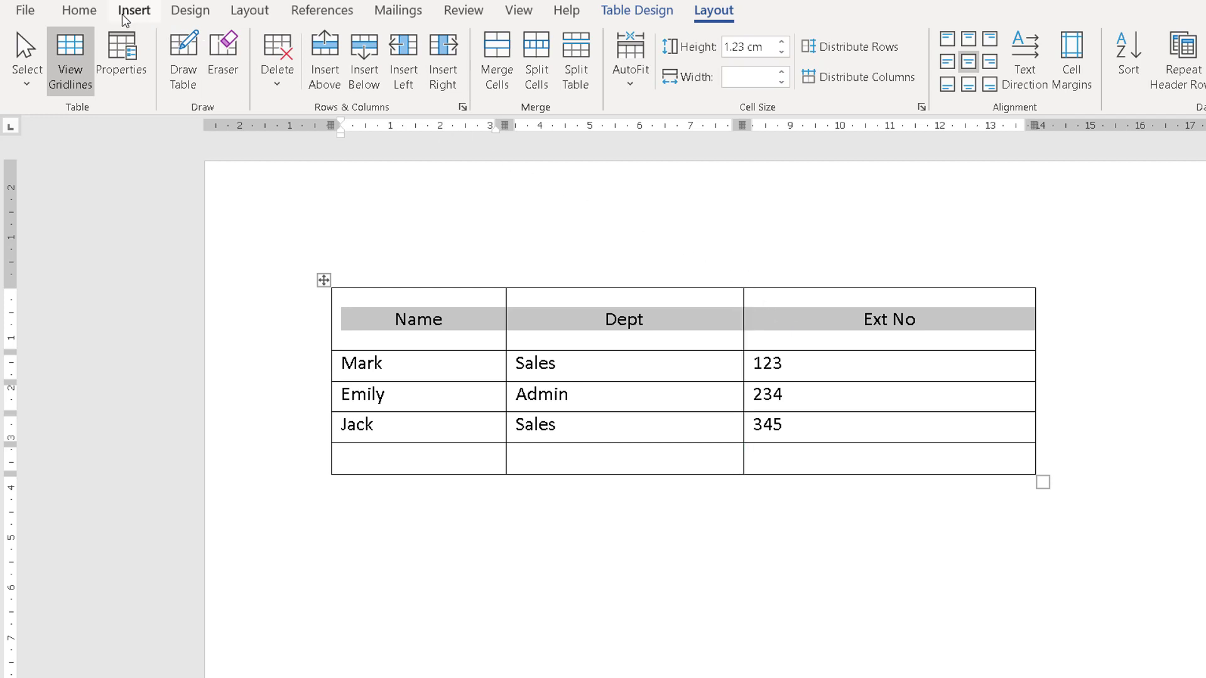
Step: Enlarge the header row text to 14 pt and make it bold
left_click(82, 11)
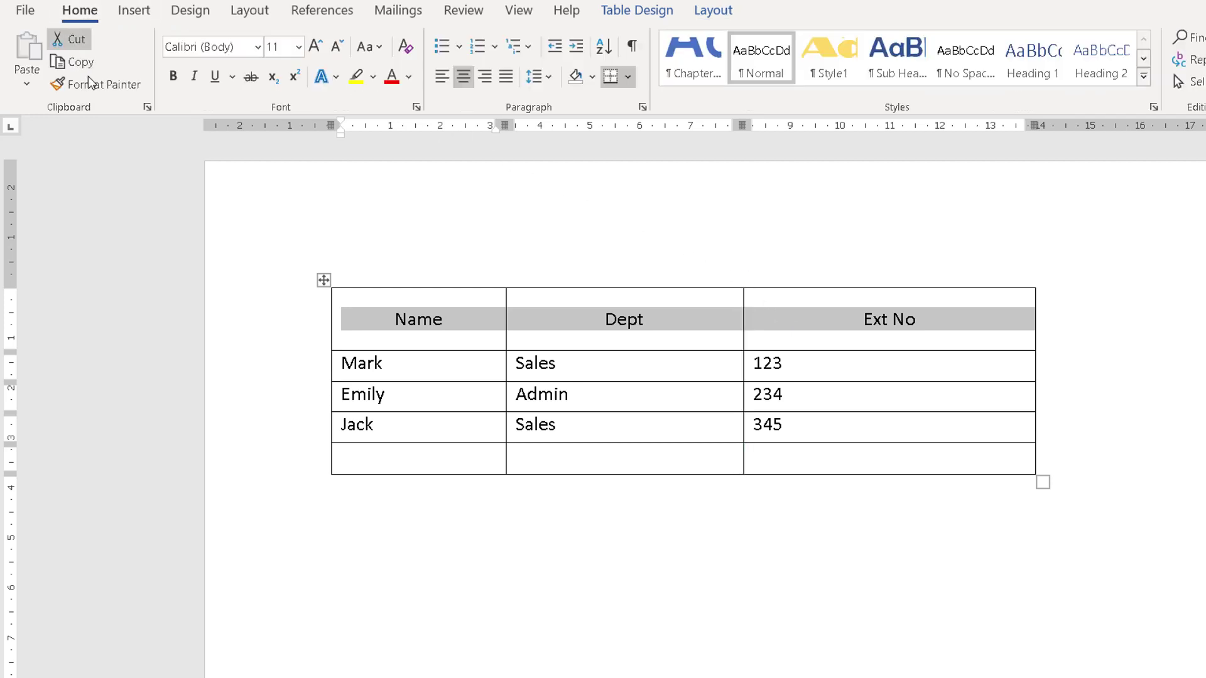
left_click(316, 47)
left_click(316, 48)
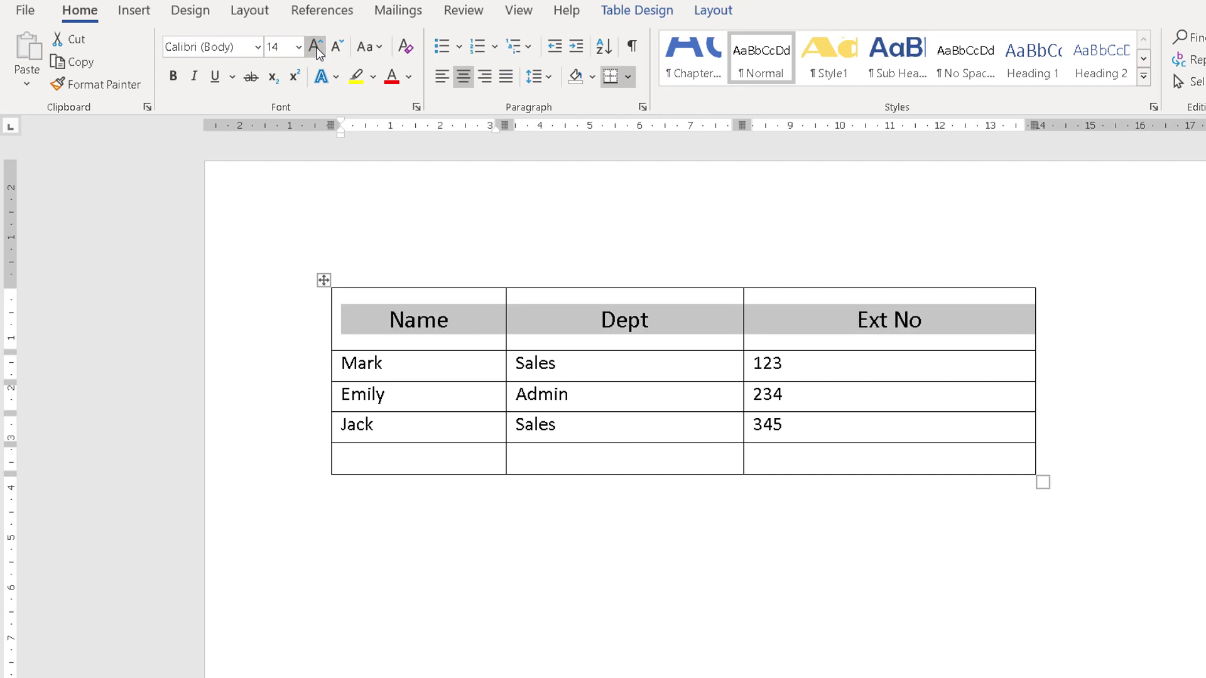
left_click(181, 77)
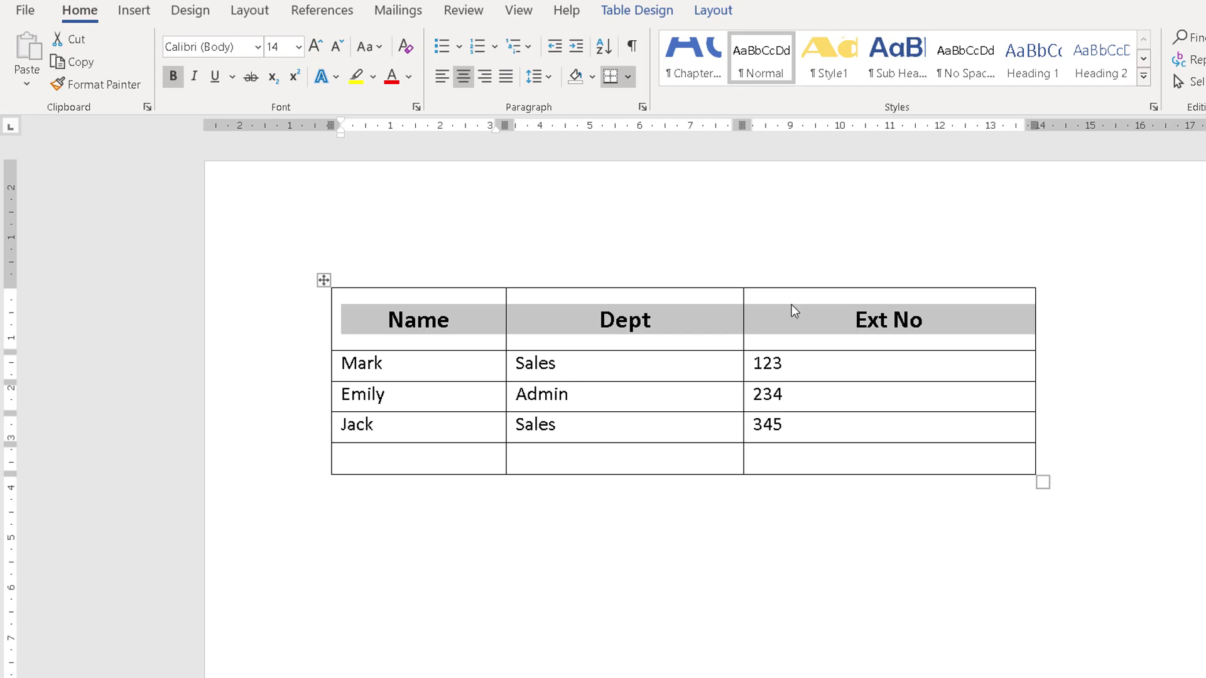
left_click(578, 363)
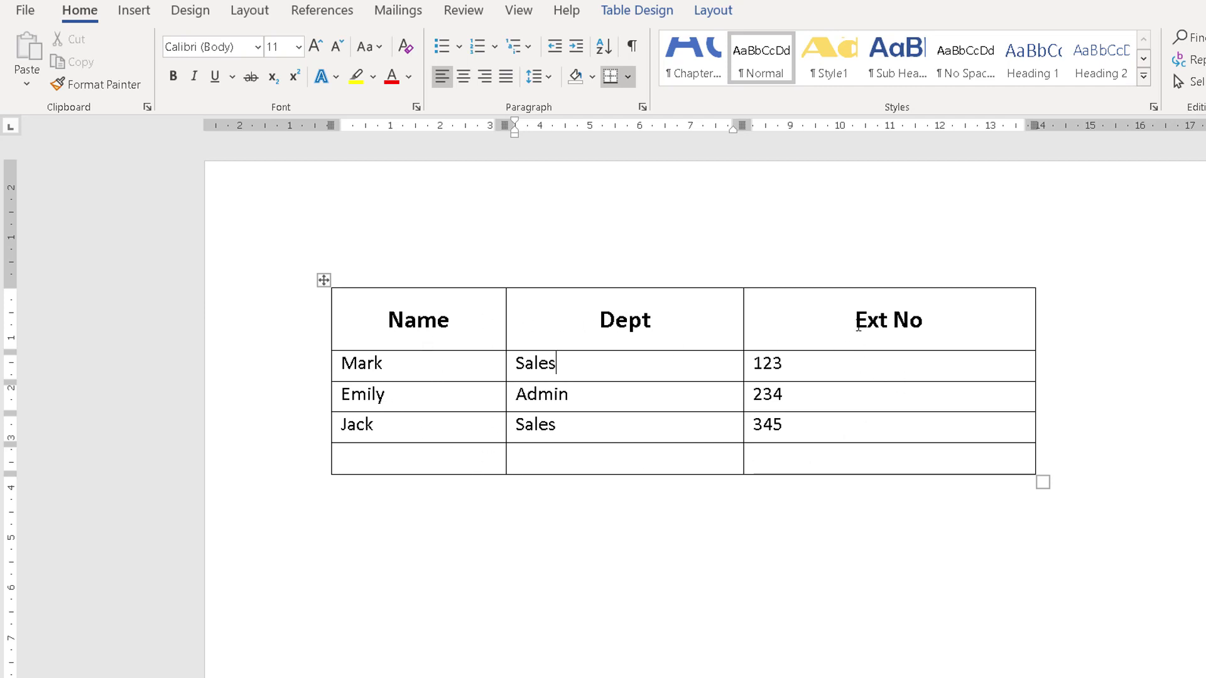
Step: Apply the blue List Table 4 style to the table
left_click(652, 11)
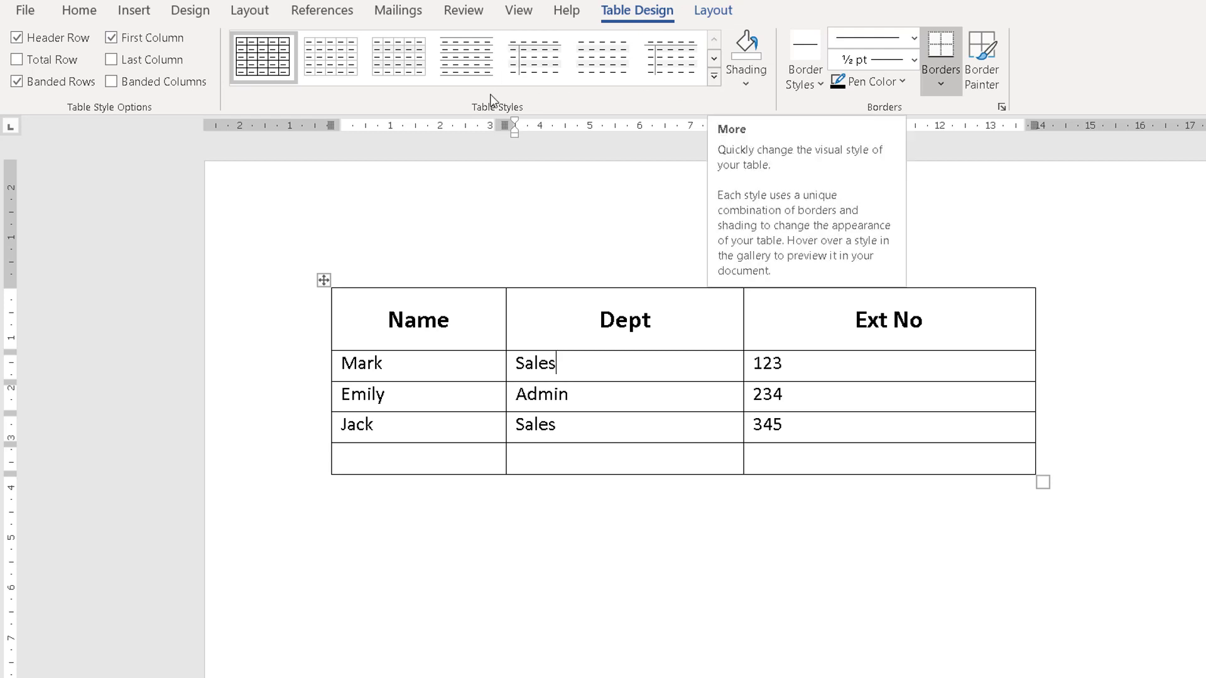
left_click(714, 78)
left_click_drag(715, 102, 711, 330)
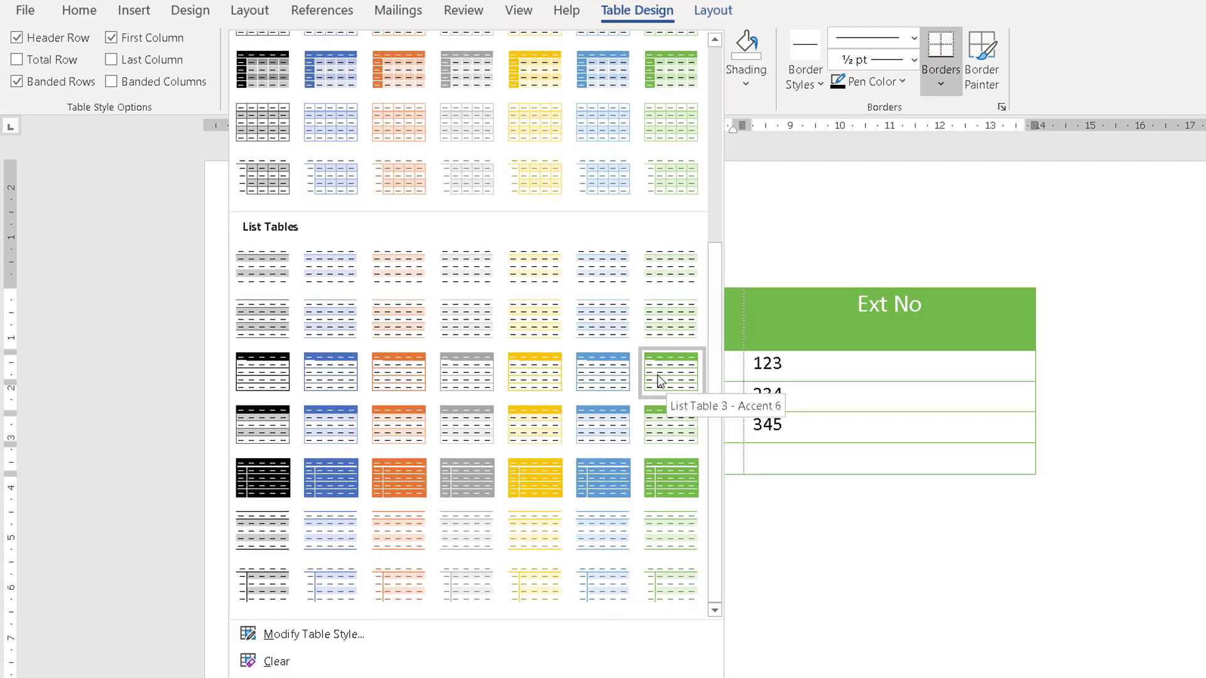
left_click(598, 429)
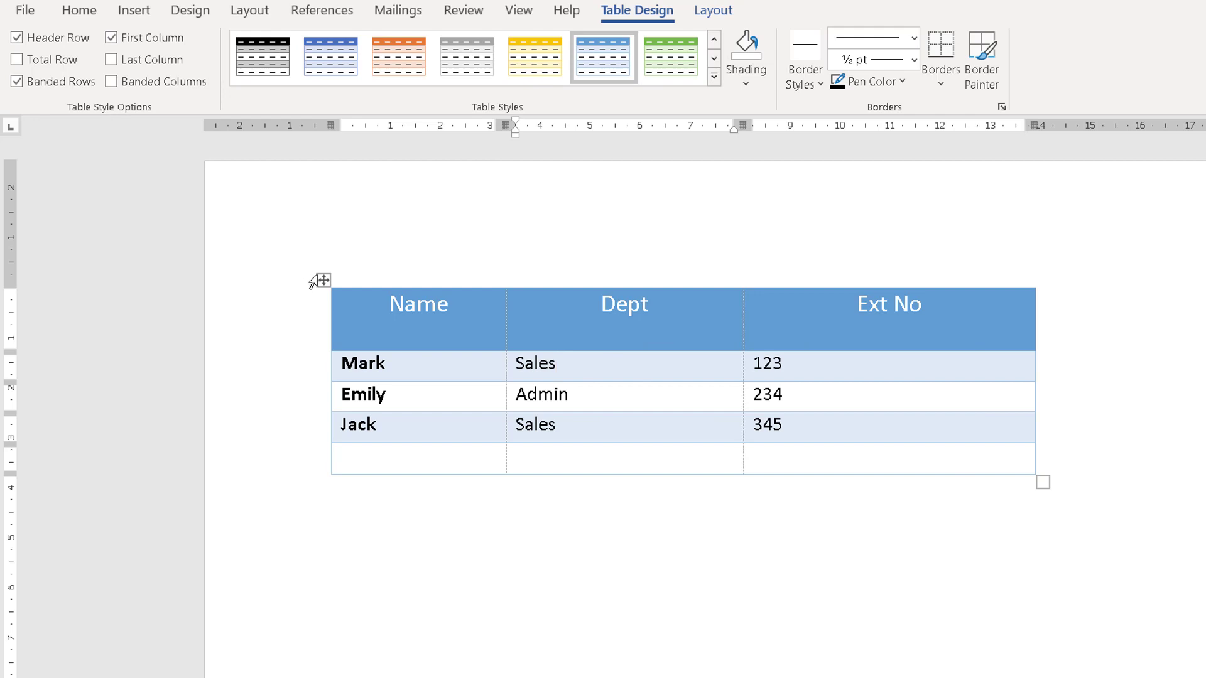
Step: Move the whole table slightly to the right and down on the page
left_click_drag(324, 279, 415, 328)
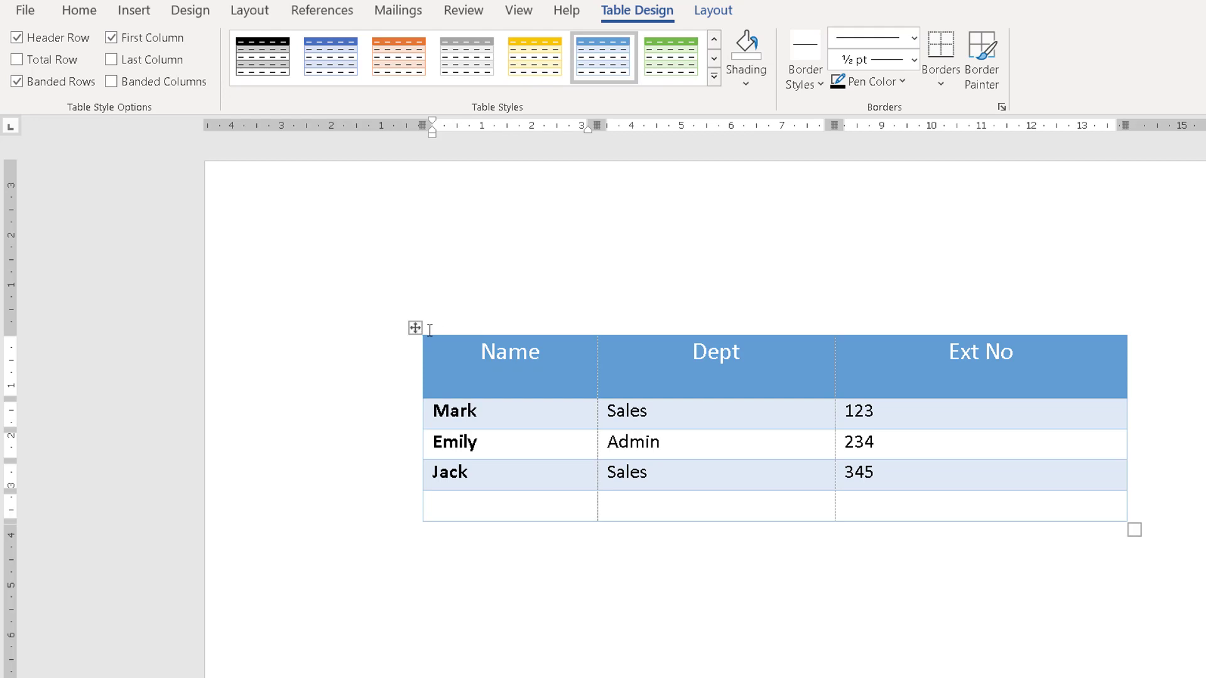
left_click_drag(415, 327, 369, 300)
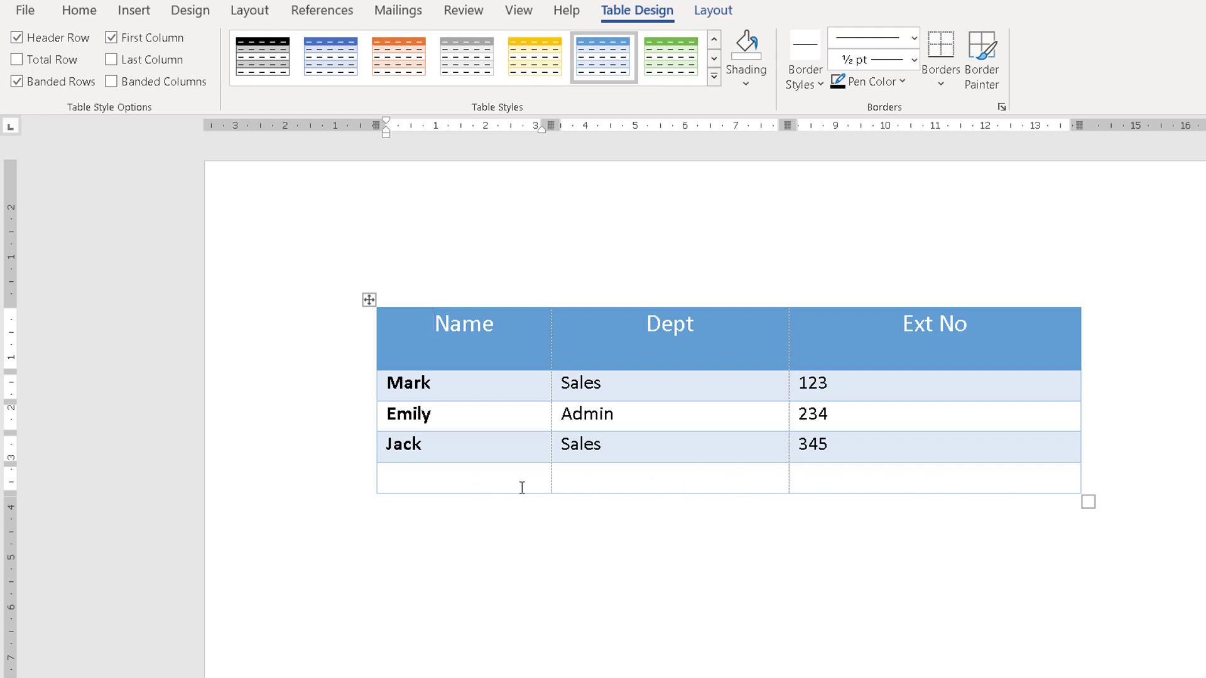
Step: Merge the three empty cells of the table's last row into one cell
left_click_drag(496, 481, 880, 481)
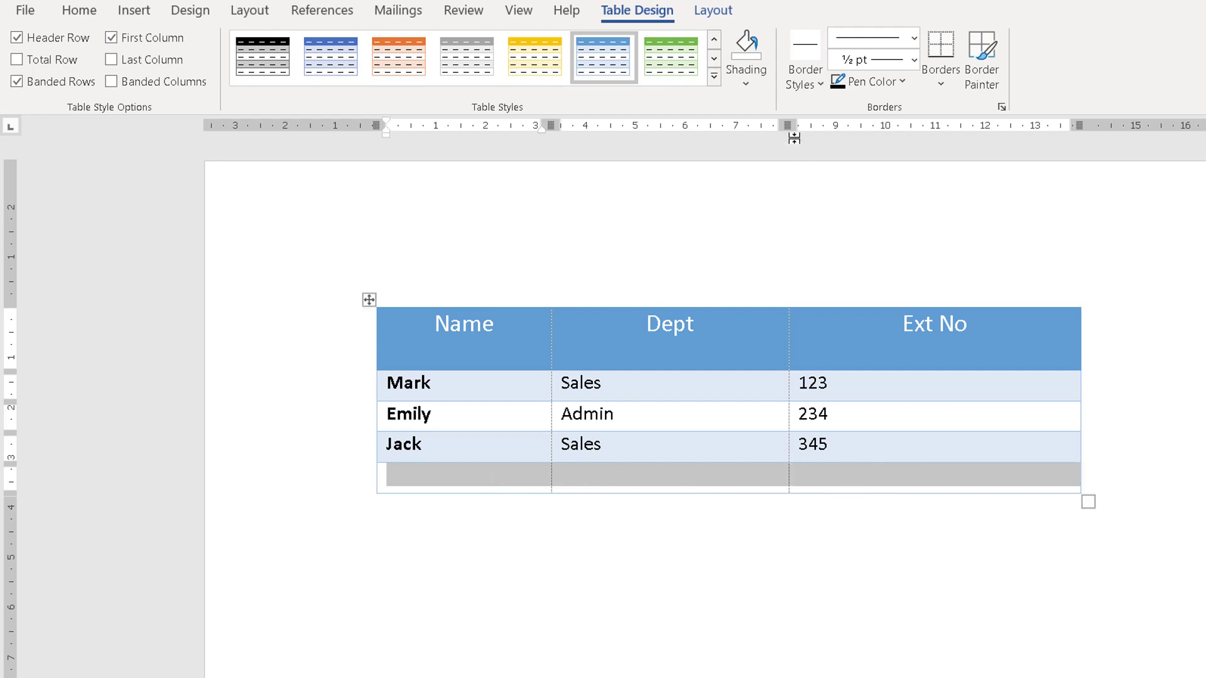
left_click(715, 13)
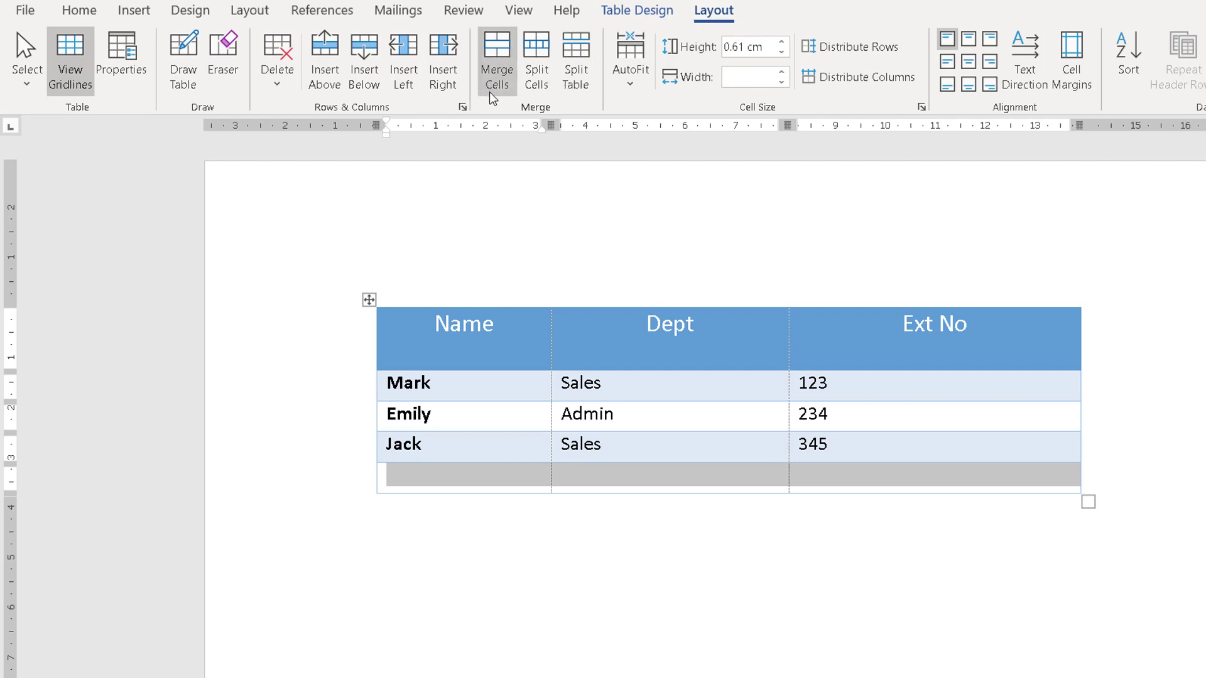
left_click(495, 55)
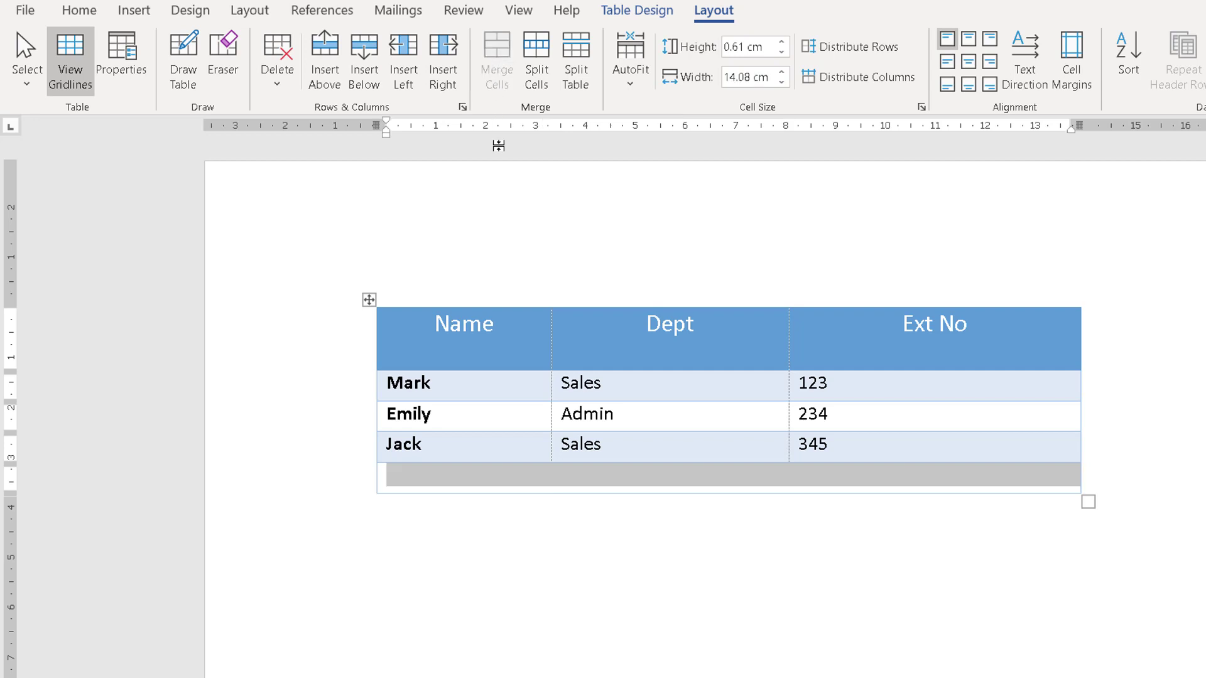
Step: Enter "All departments must report to line manager" in the merged last row and centre it horizontally and vertically
left_click(515, 485)
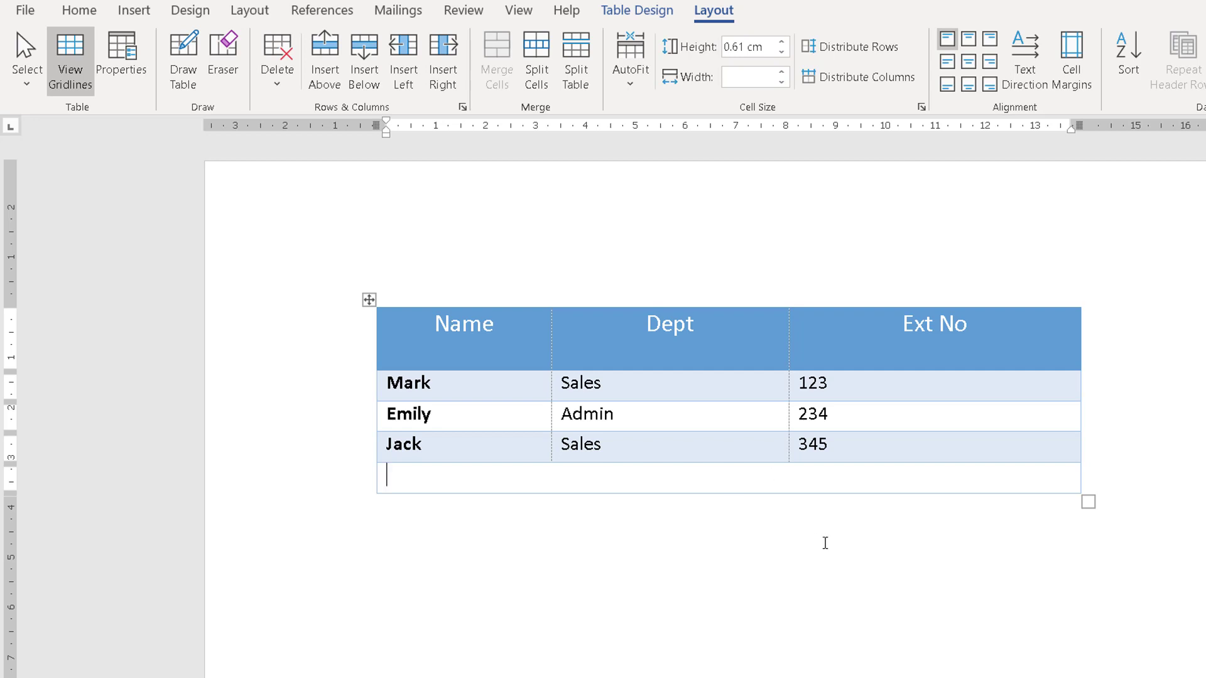
type("All departmen")
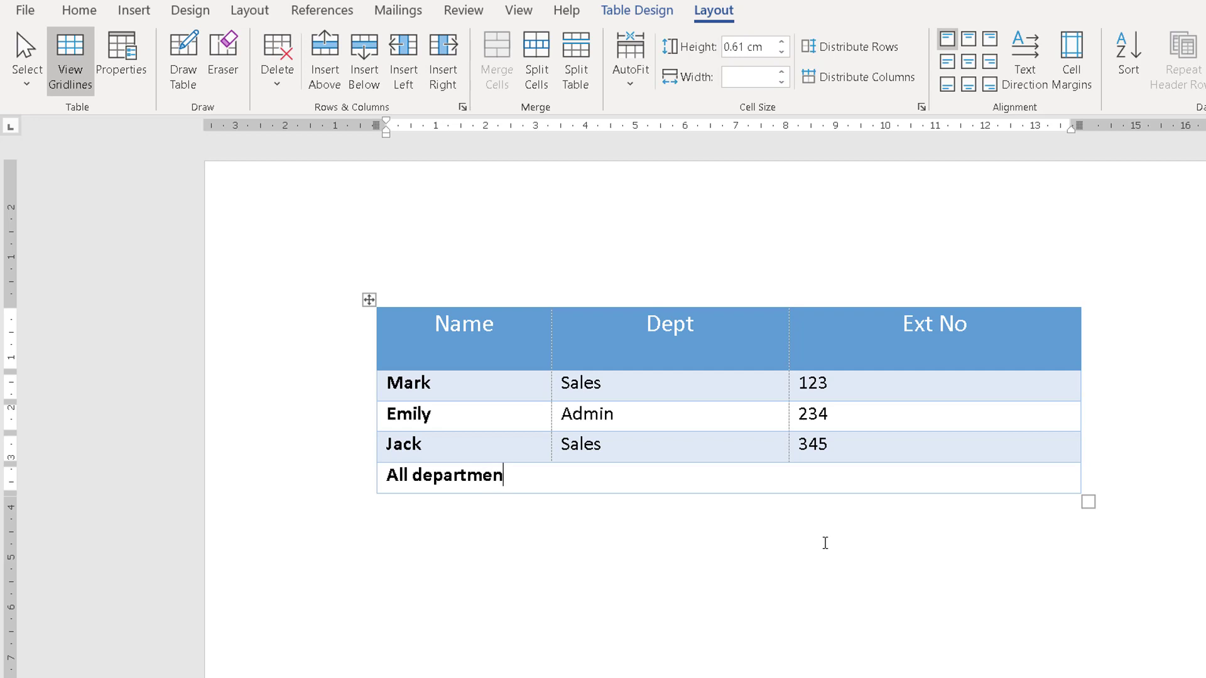
type("ts must report to ")
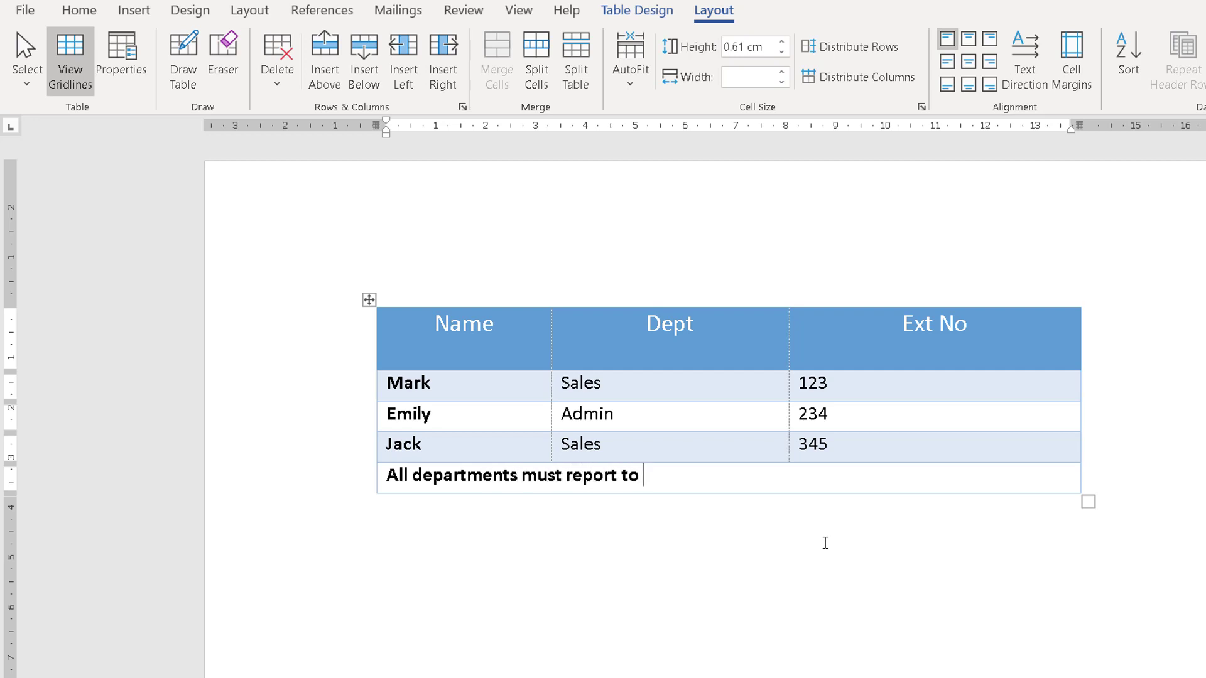
type("line manager")
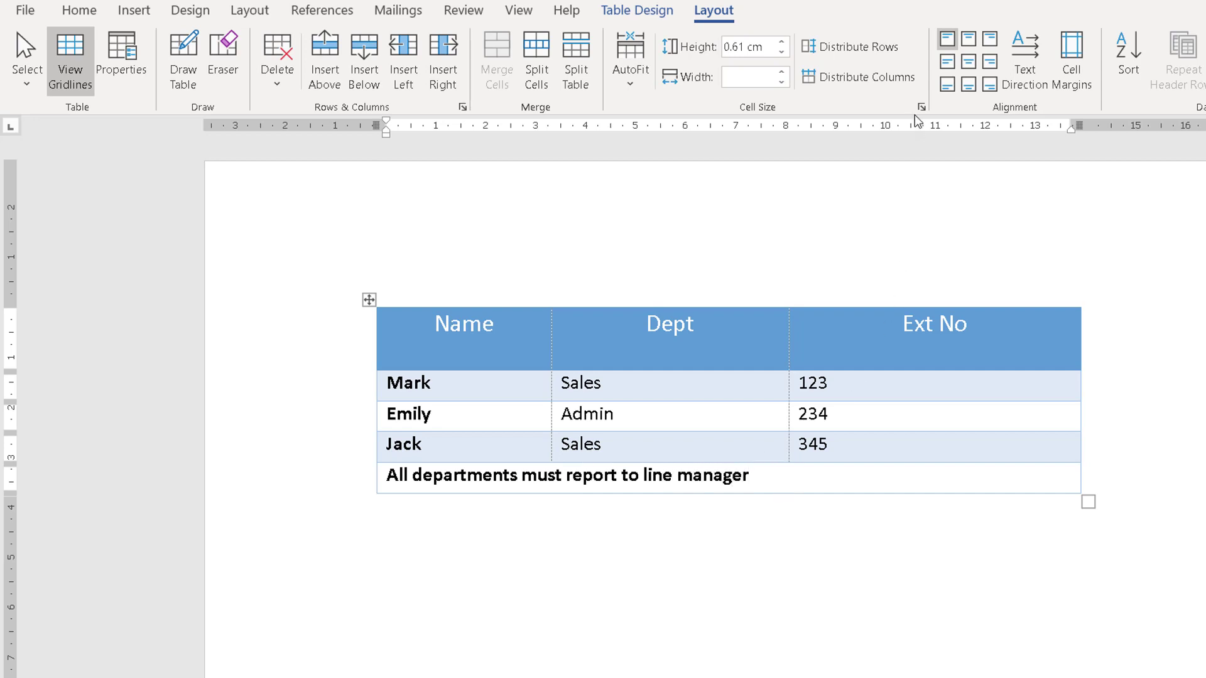
left_click(969, 63)
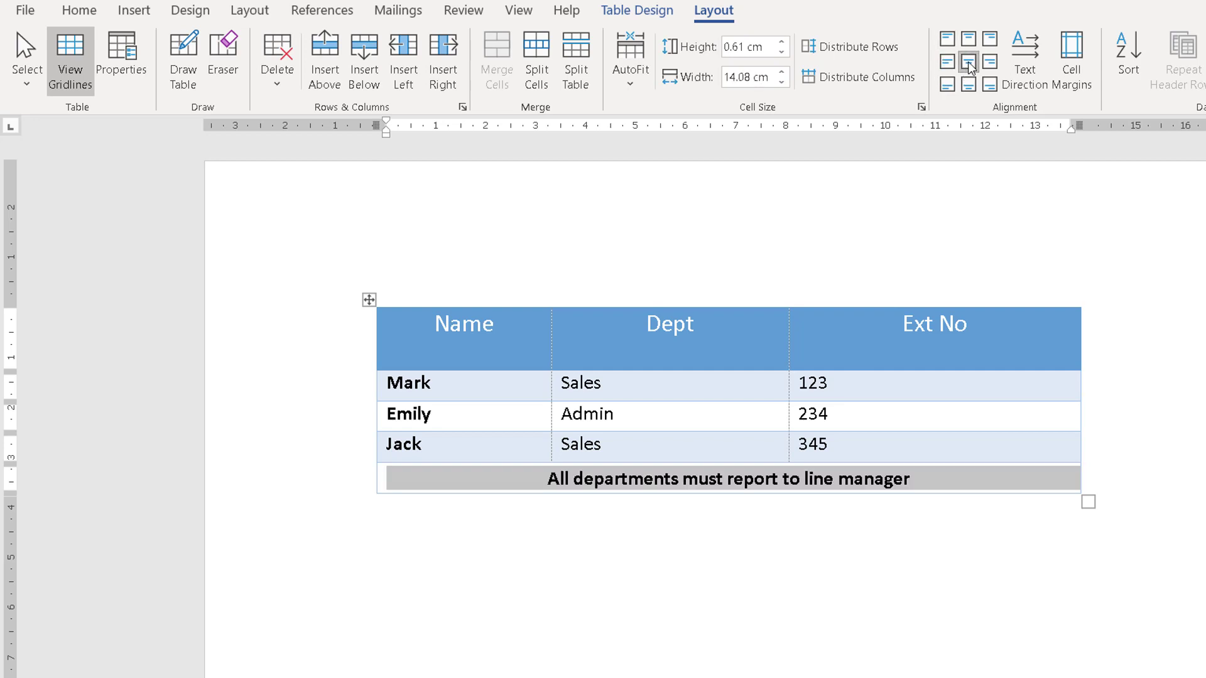
left_click(660, 440)
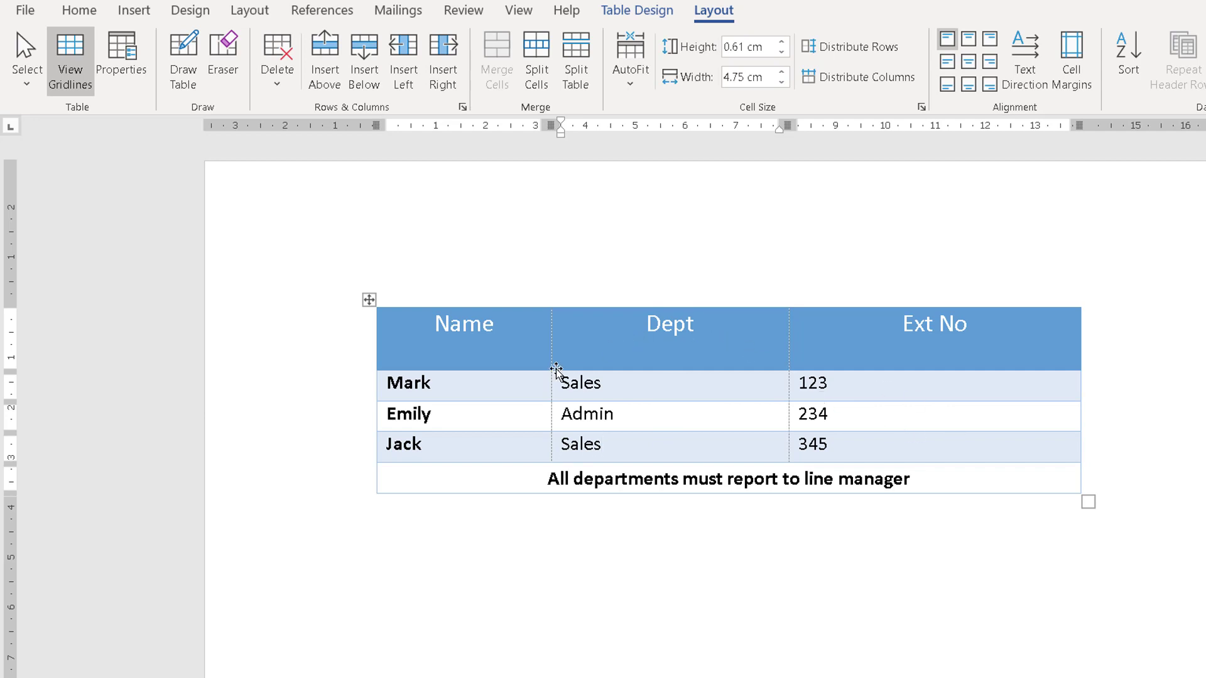
Step: Insert a new empty column to the left of the Name column
left_click(465, 345)
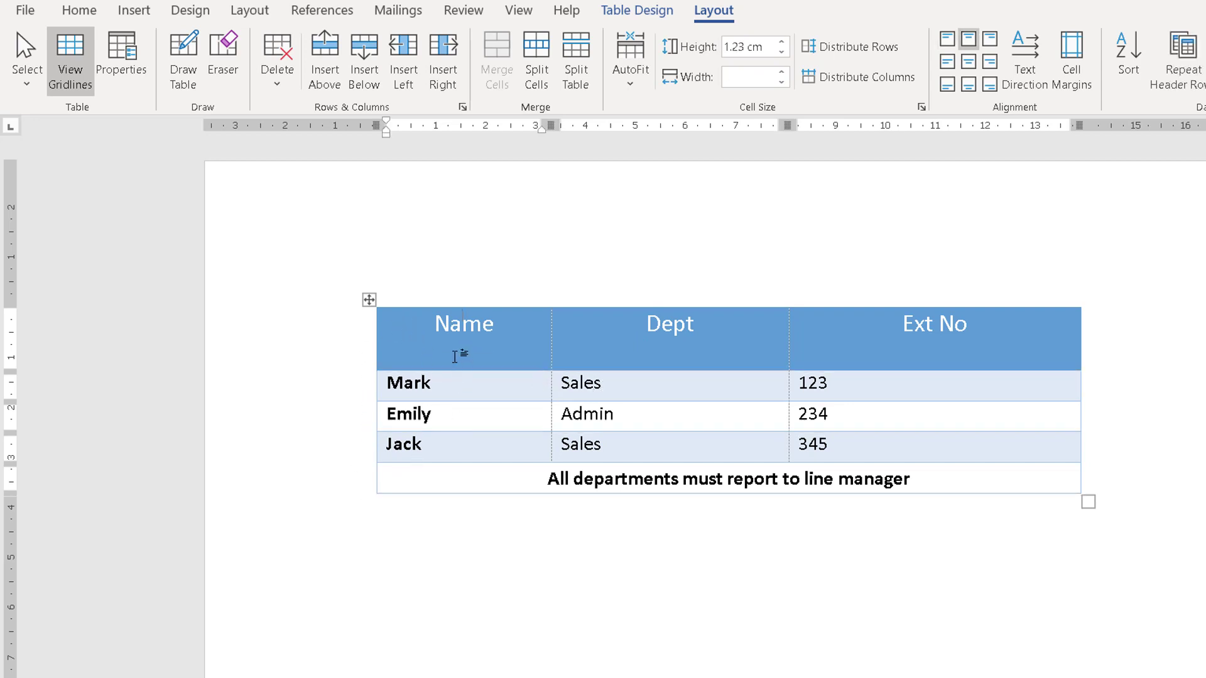
left_click(451, 412)
left_click(446, 446)
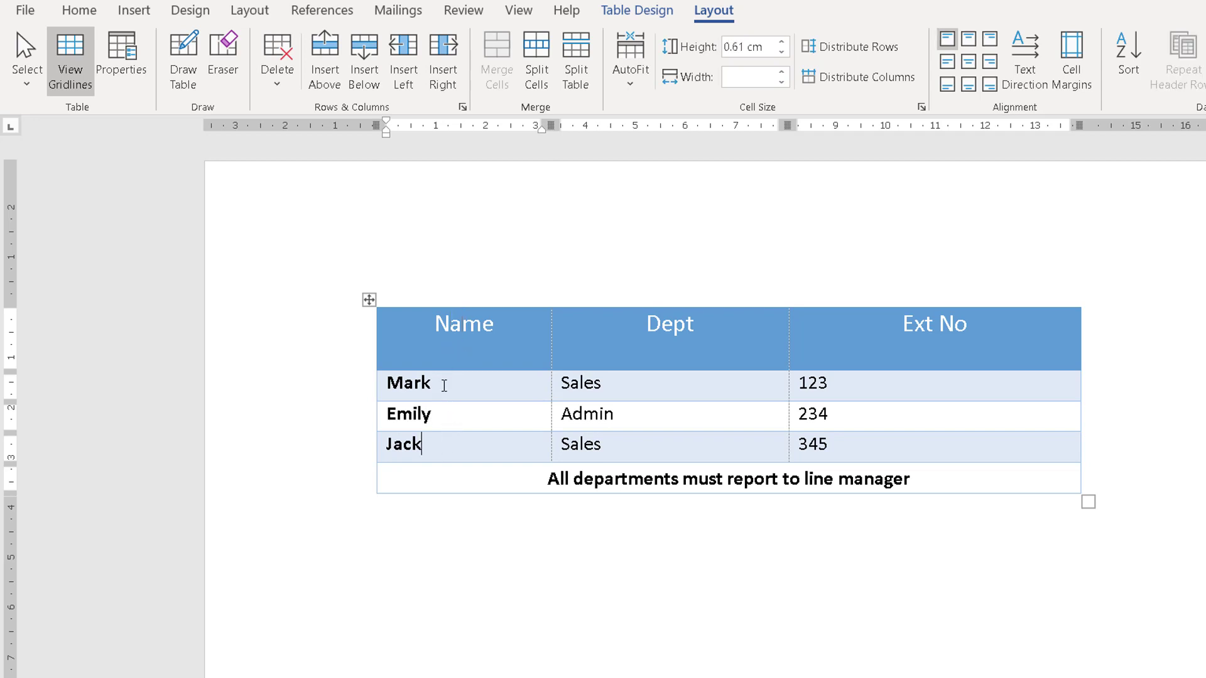
left_click(448, 359)
left_click(450, 412)
left_click(442, 351)
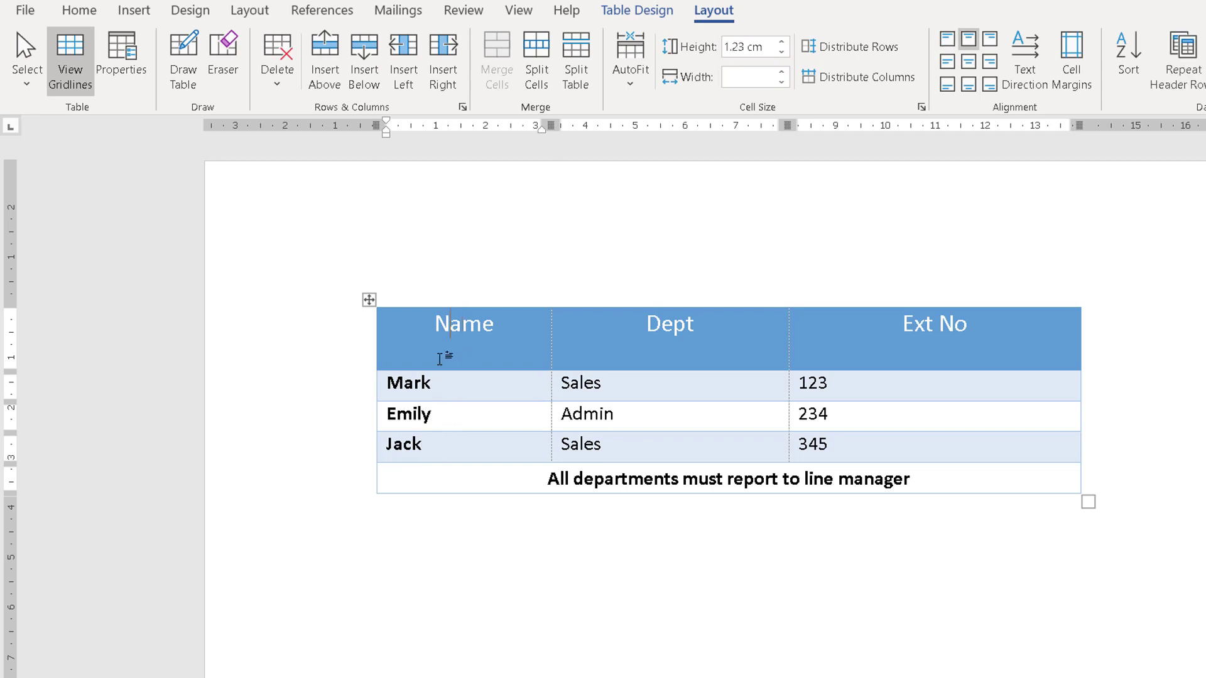
left_click(446, 395)
left_click(448, 411)
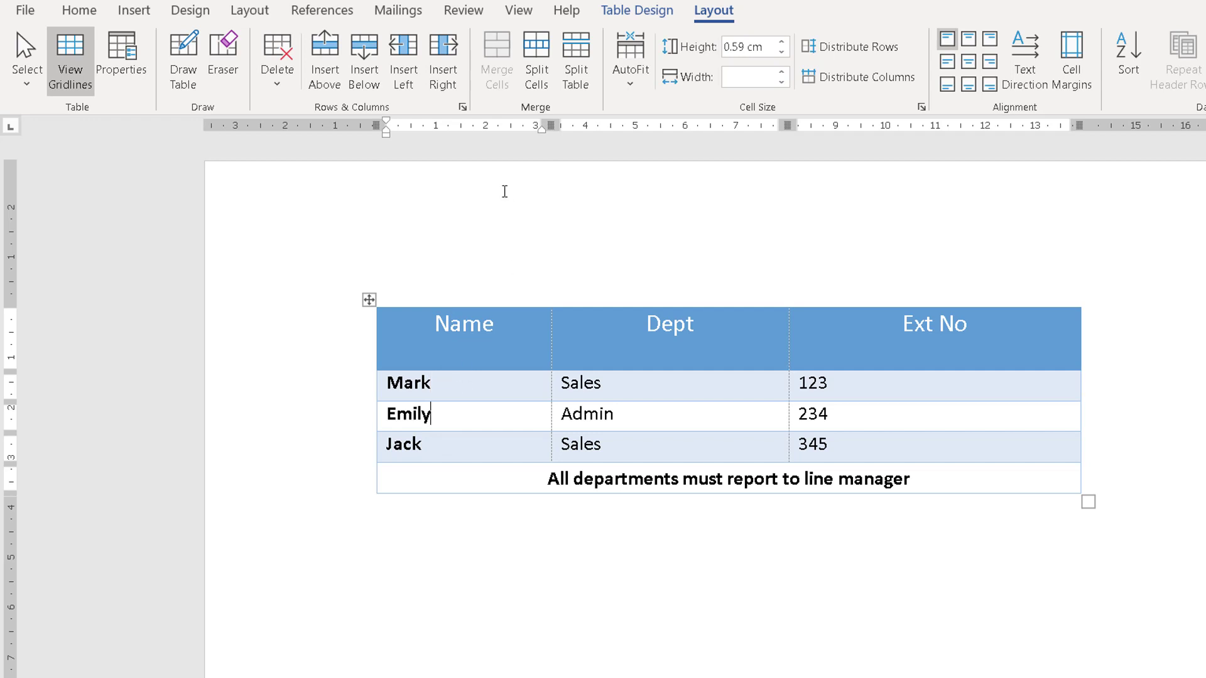
left_click(398, 54)
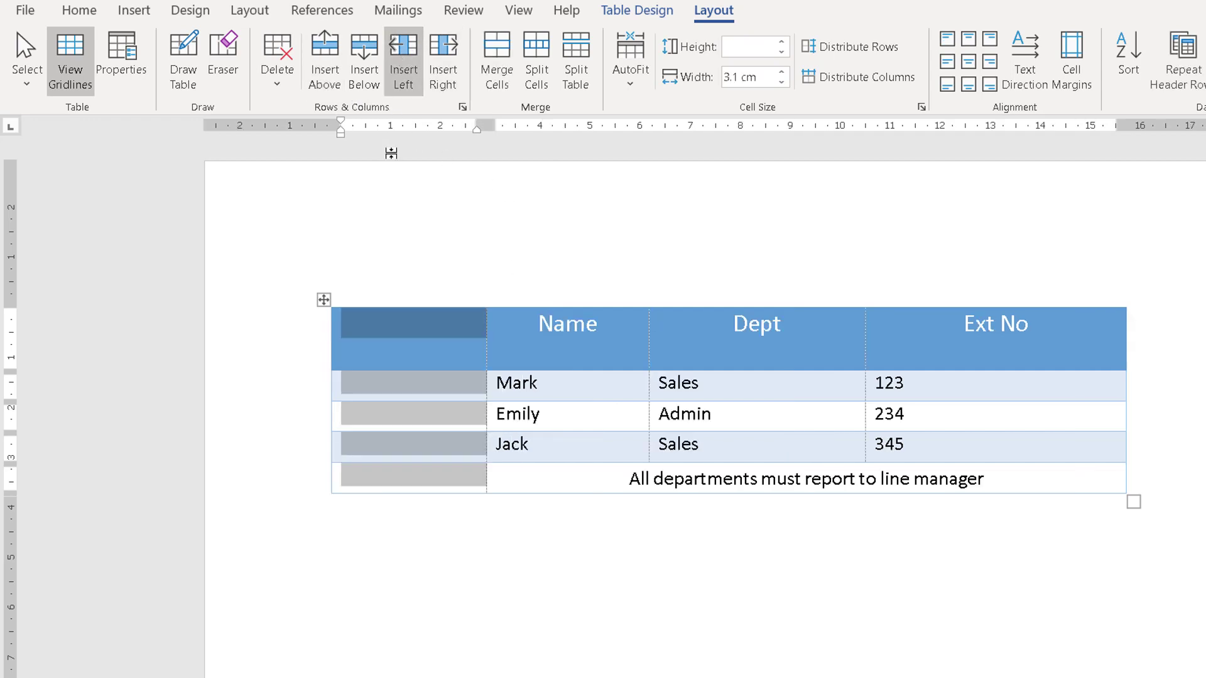
Step: Merge all cells of the new first column into a single tall cell
left_click(412, 337)
left_click_drag(425, 332, 407, 479)
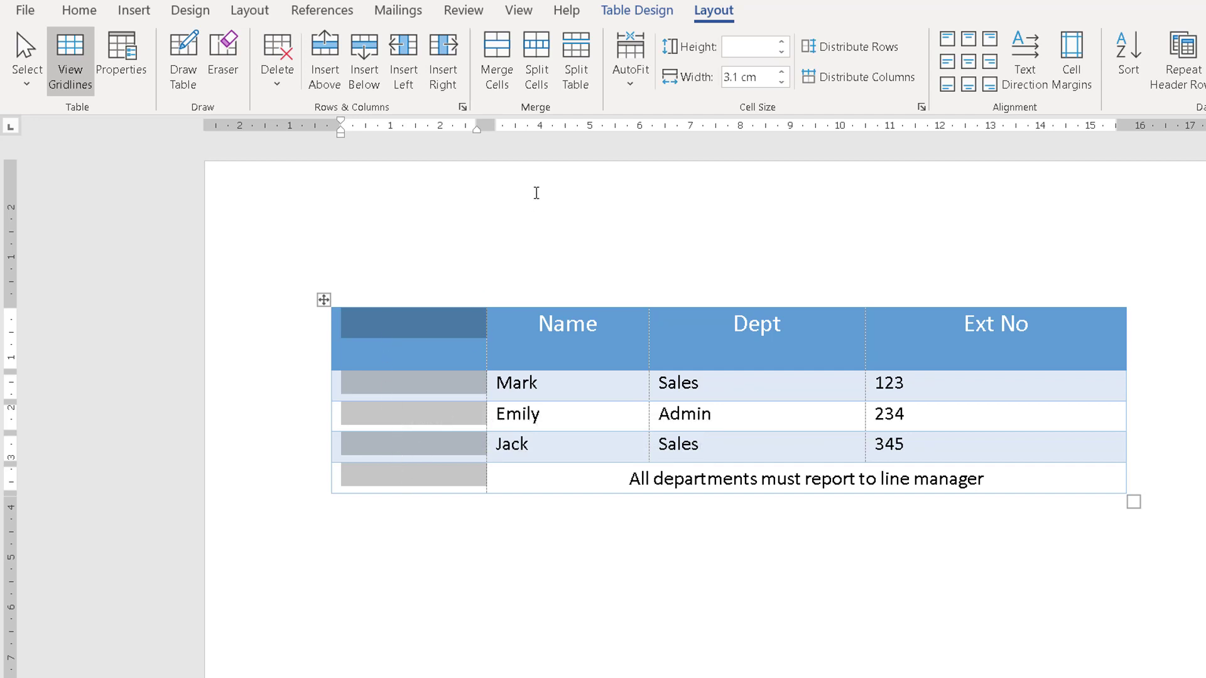
left_click(499, 51)
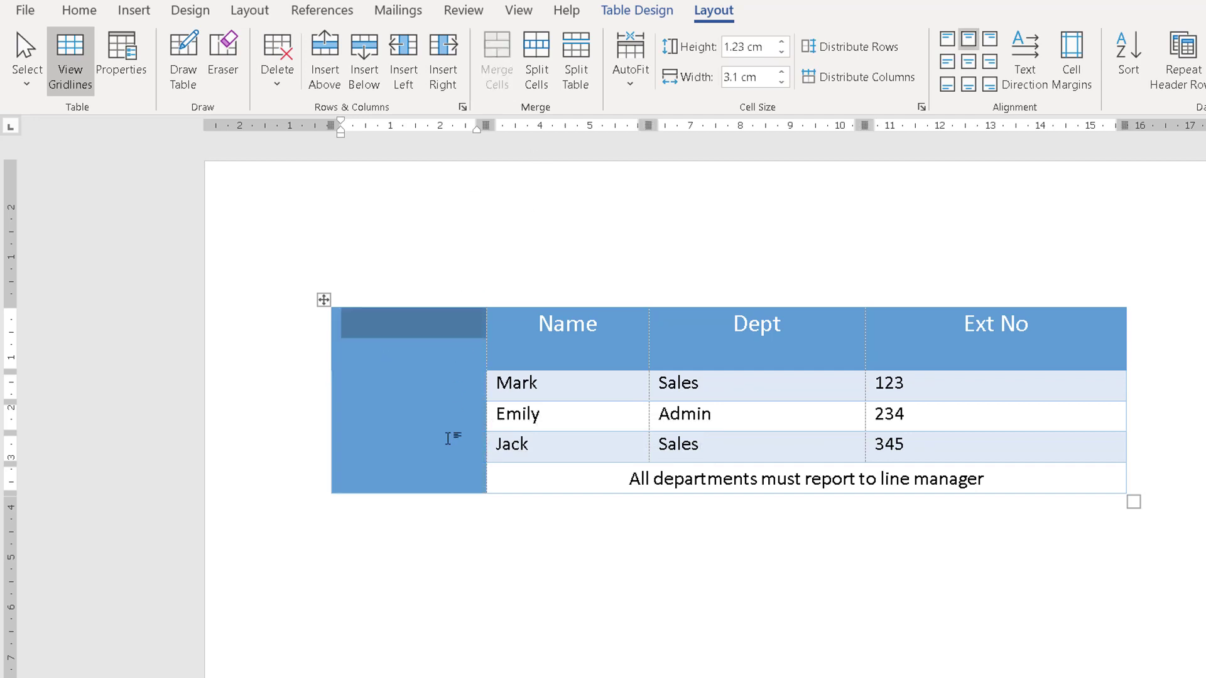
Step: Enter "Company" in the merged first column and rotate its text to read vertically from bottom to top
left_click(450, 409)
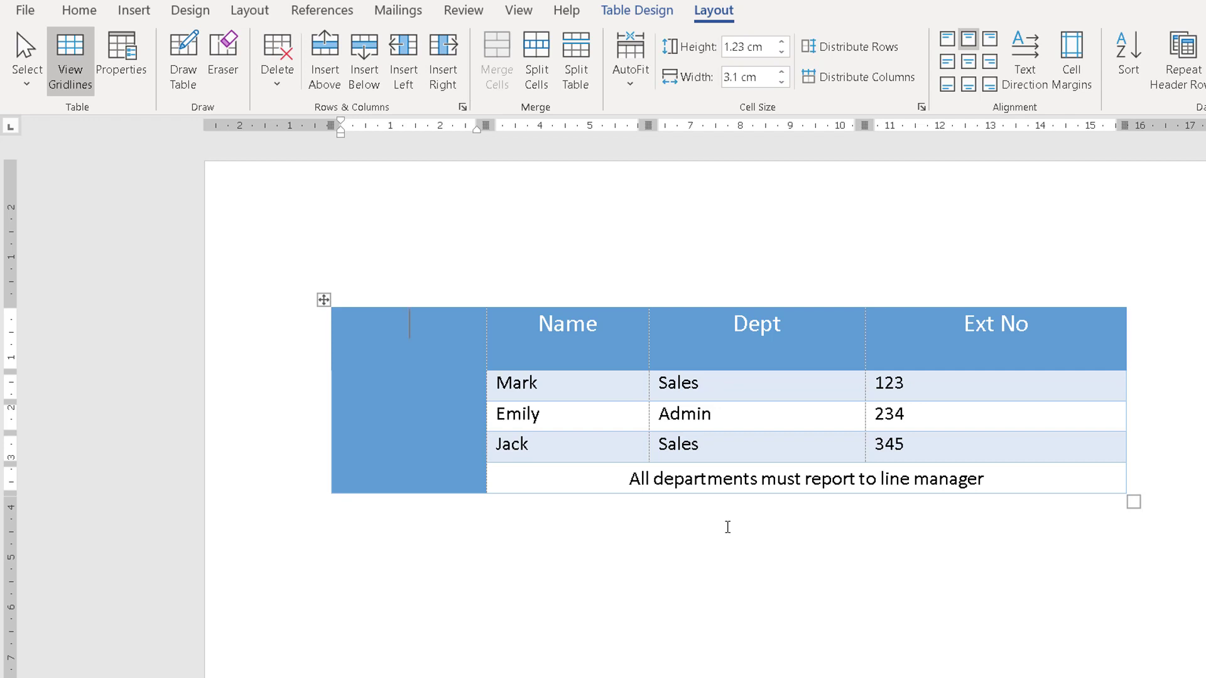
type("Company")
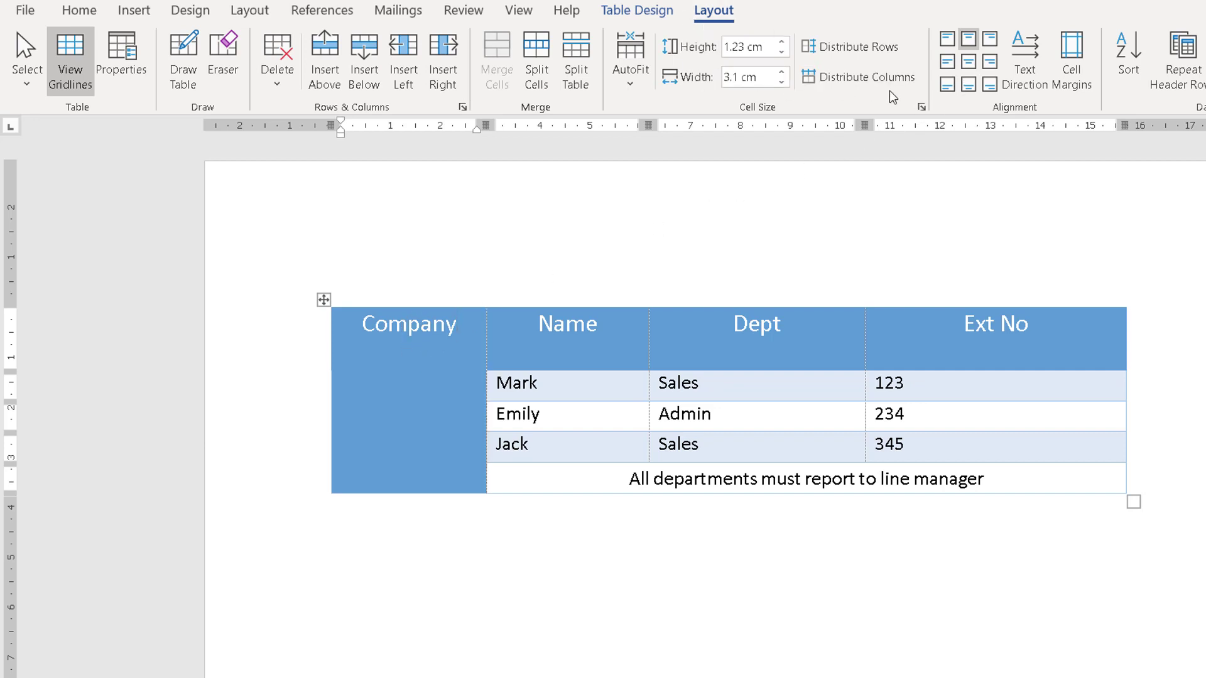
left_click(1025, 53)
left_click(1025, 53)
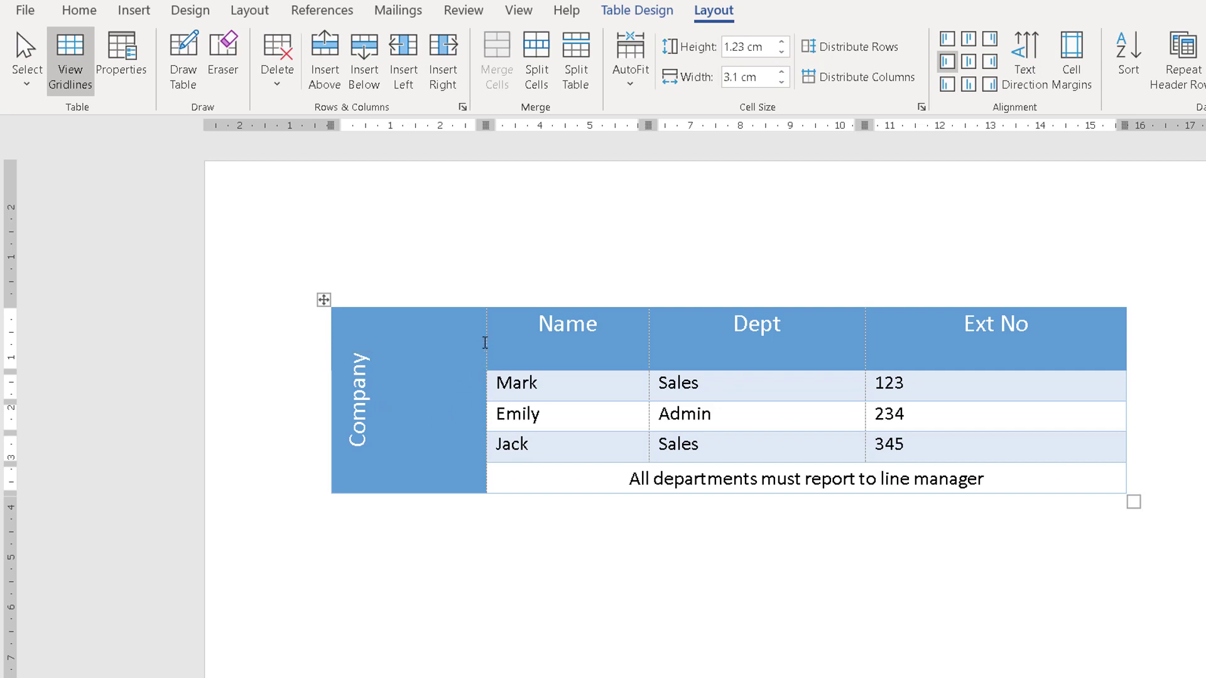
Step: Narrow the Company column to about 1.11 cm by moving its outer edge inwards
left_click(499, 388)
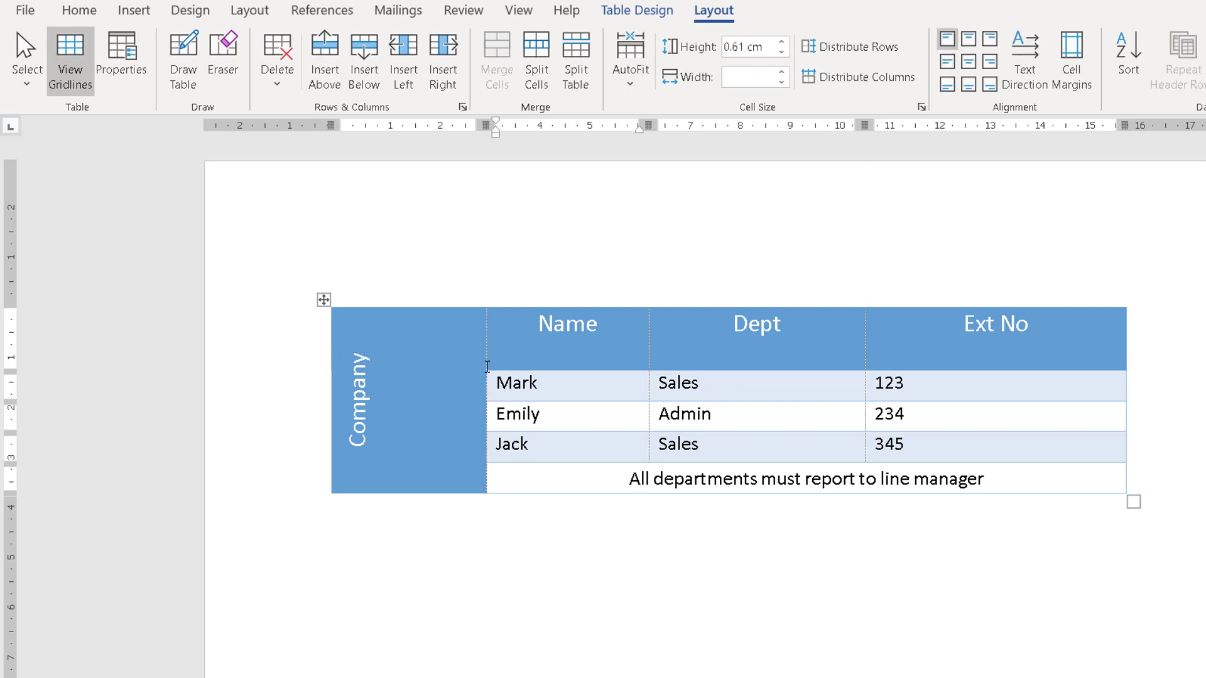
left_click(333, 326)
left_click_drag(331, 332, 430, 345)
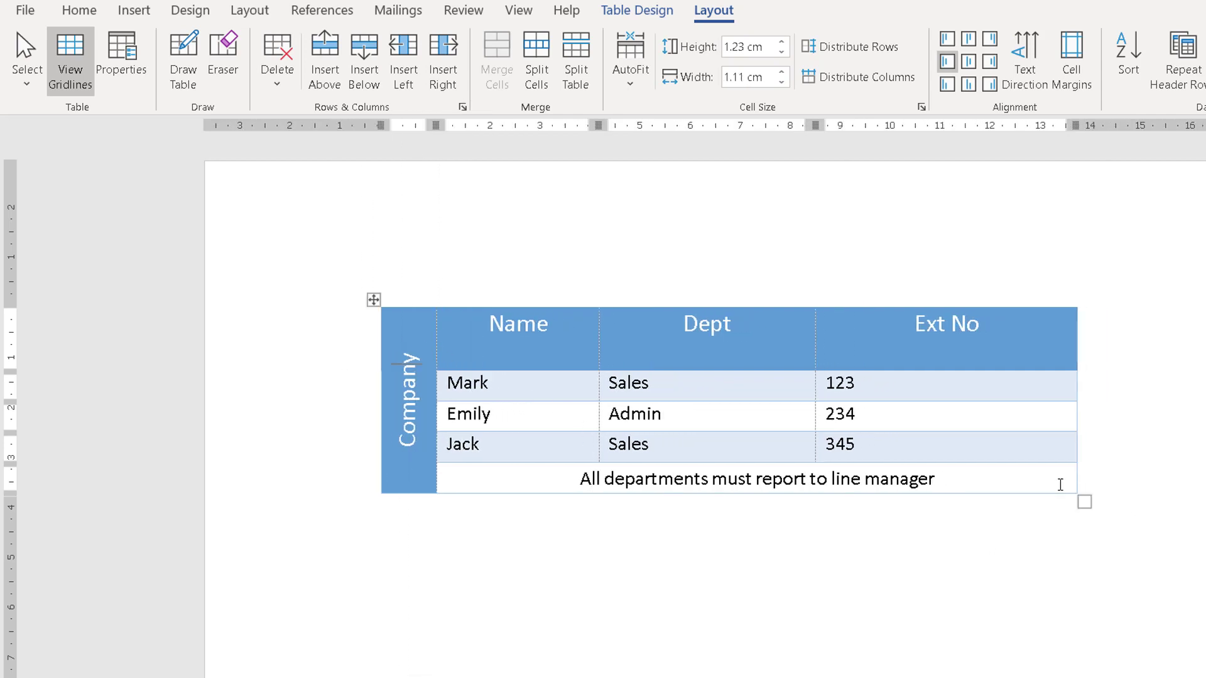
Step: Apply the orange List Table 4 style to the table
left_click(1012, 395)
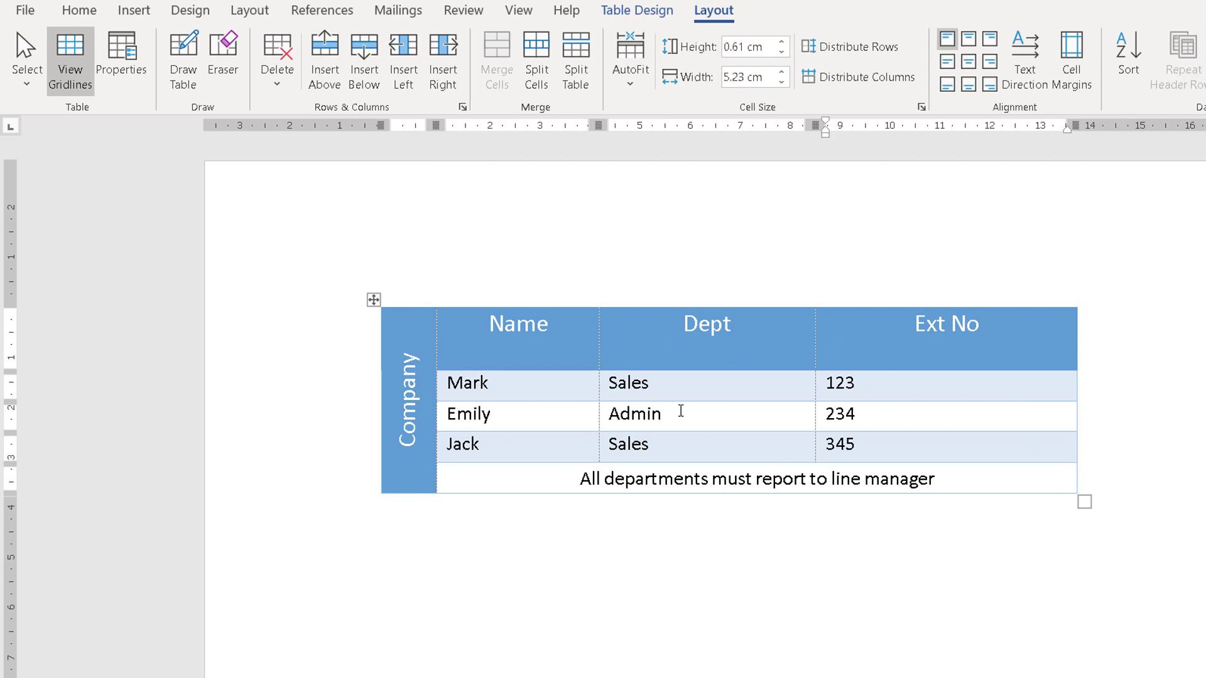
left_click(637, 10)
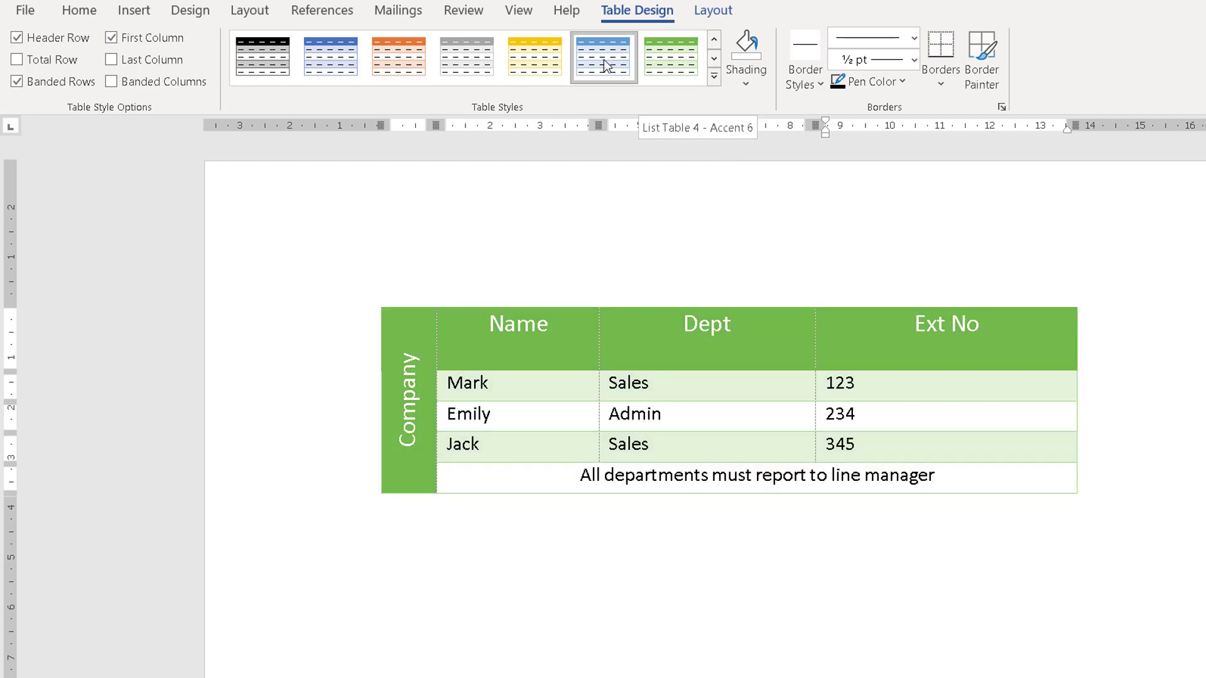
left_click(423, 63)
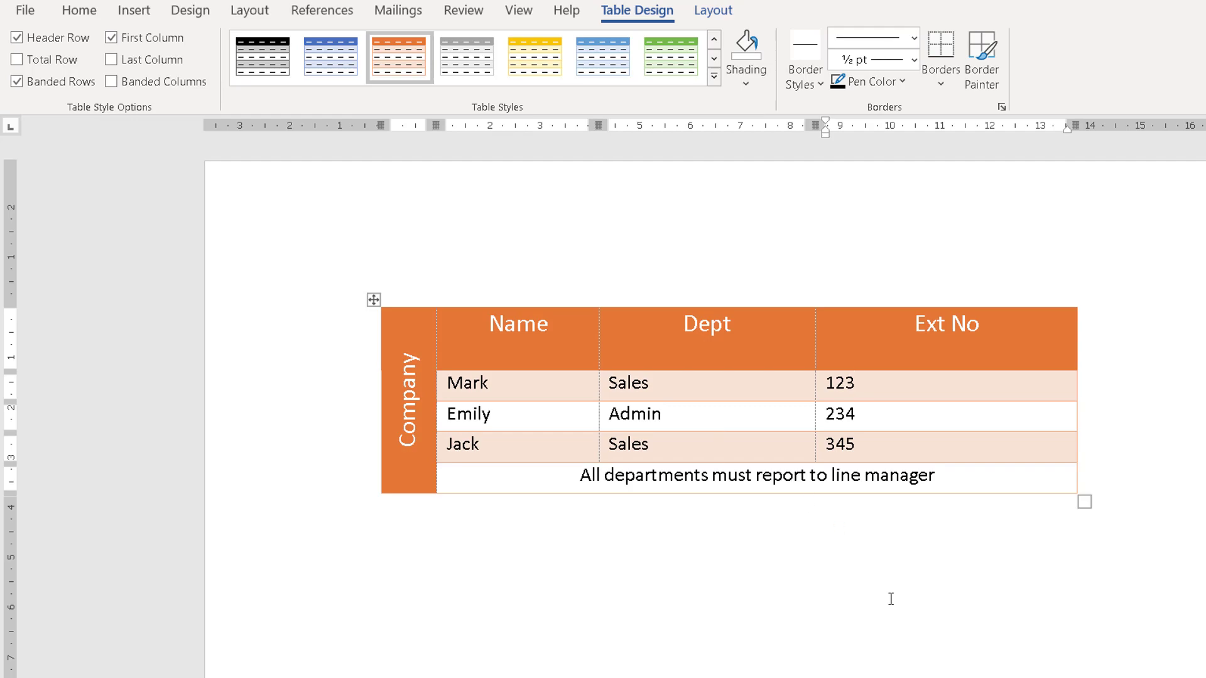